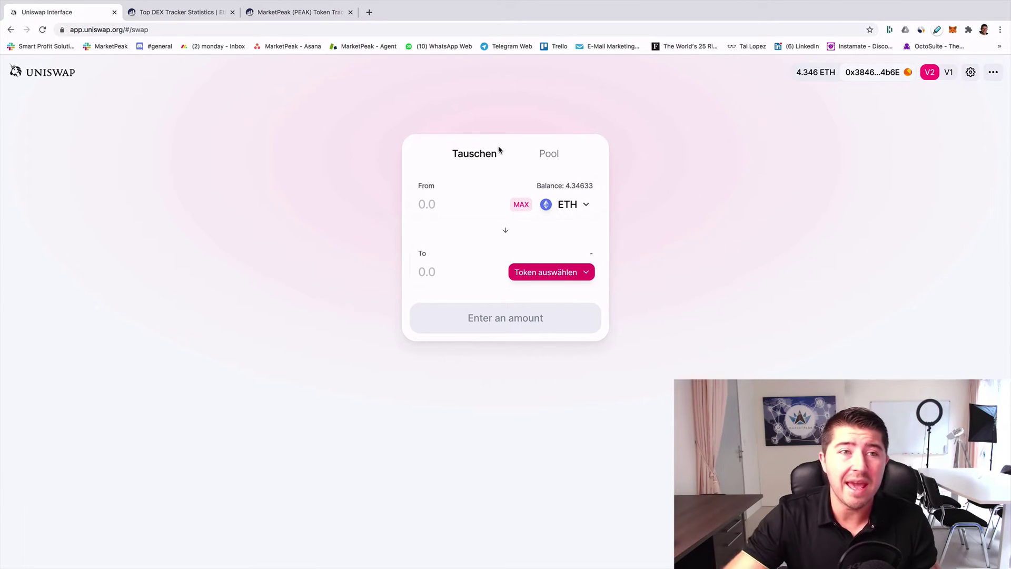
- Show Etherscan's 7-day Top DEX Tracker statistics, highlighting Uniswap's 37.5926% pie-chart slice
left_click(190, 12)
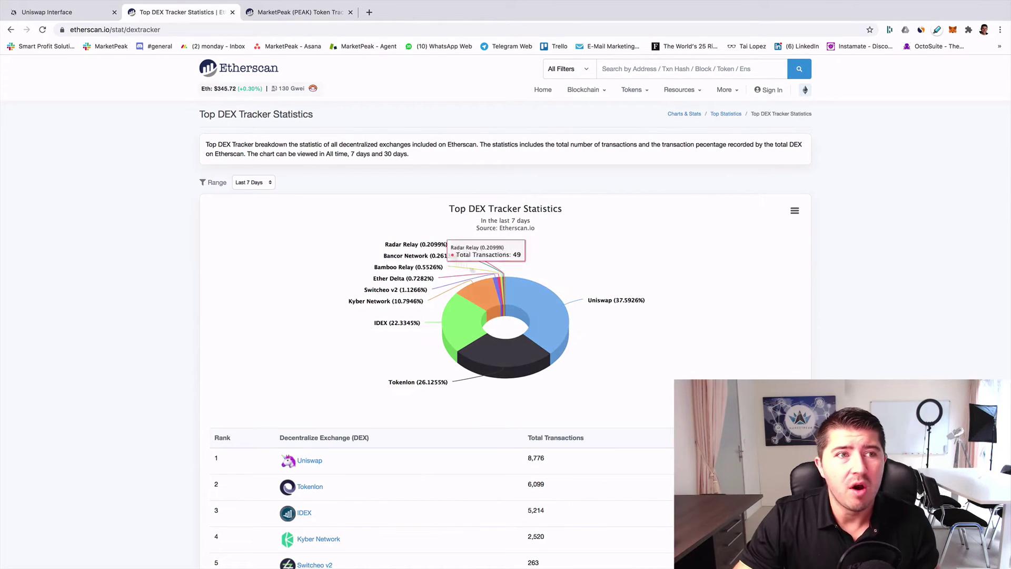
key("ctrl+r")
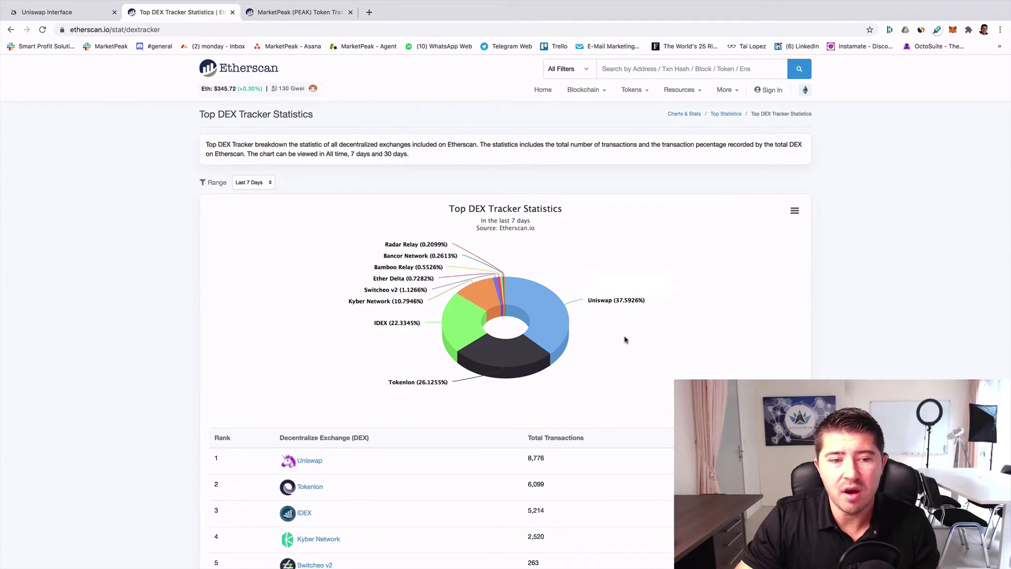
mouse_move(554, 330)
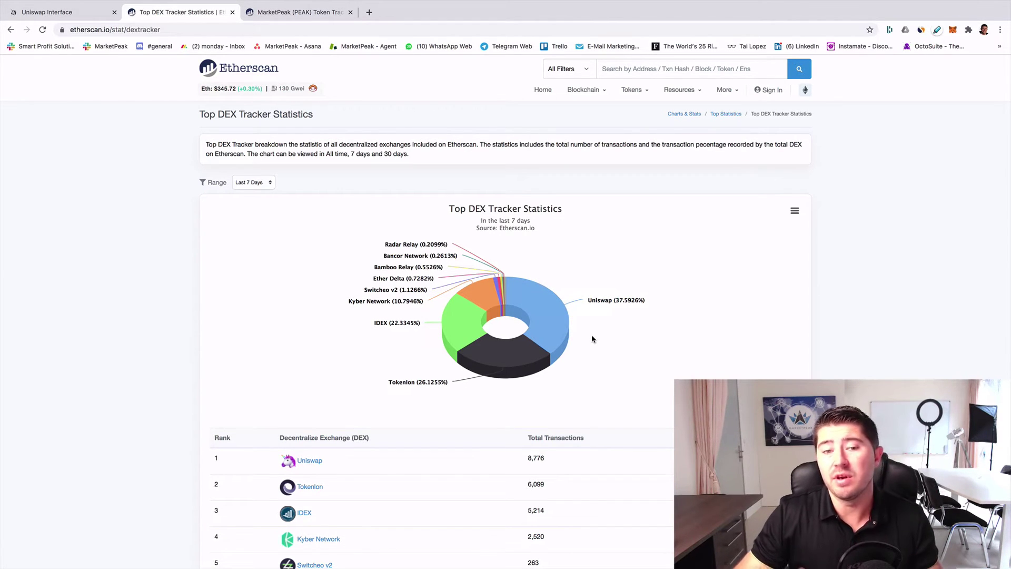
- Load defipulse.com in a new tab and scroll to the locked-value ranking table
left_click(369, 12)
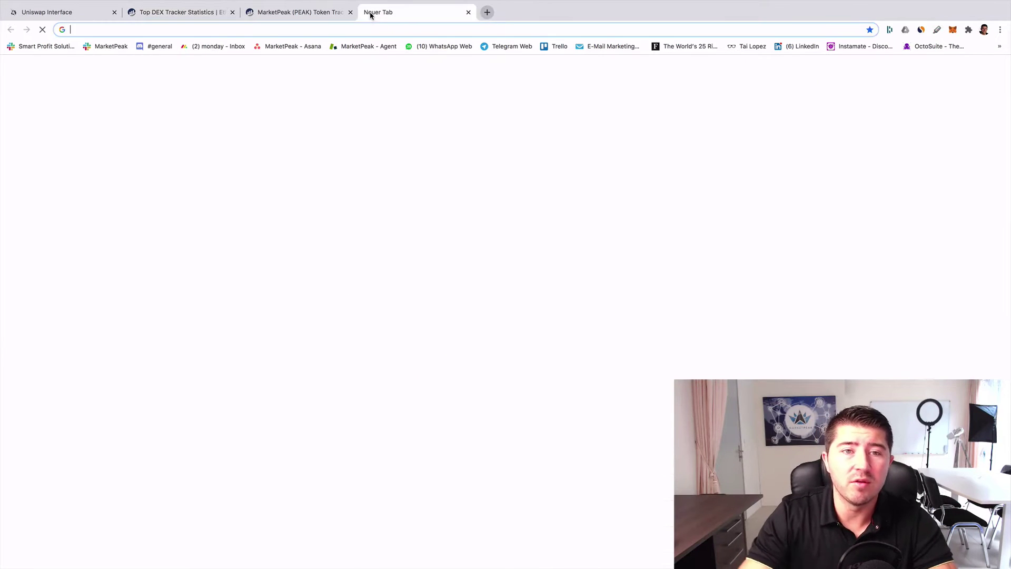
type("defi")
key("Return")
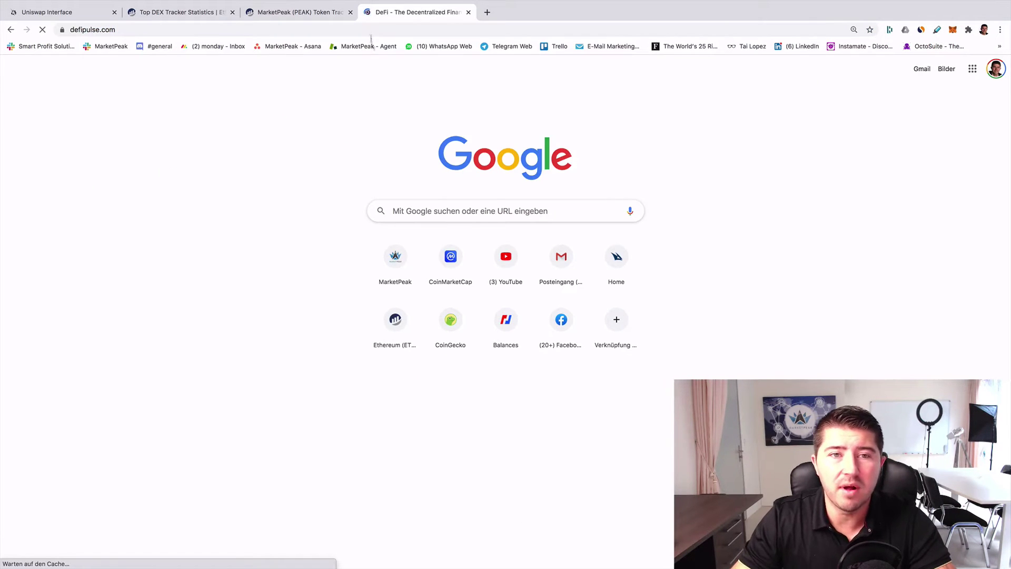
scroll(438, 305, "down", 5)
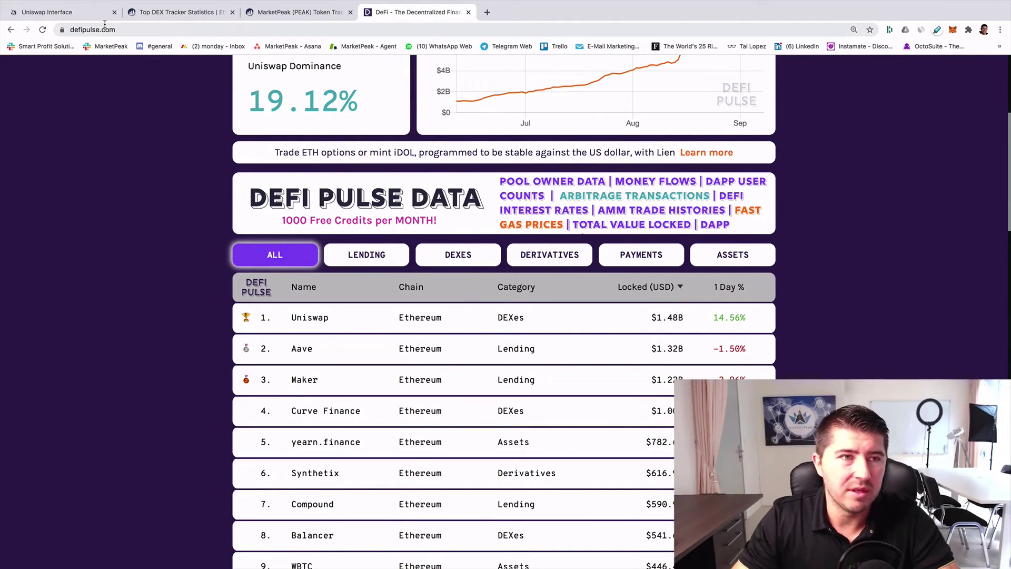
- Return to the Uniswap Interface tab showing the 4.34633 ETH balance
left_click(66, 17)
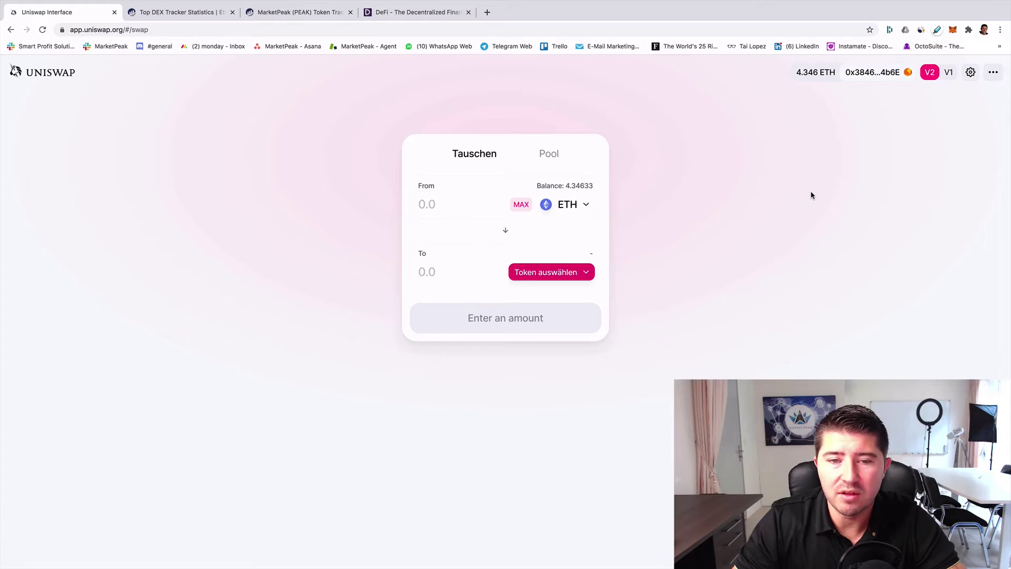
left_click(954, 30)
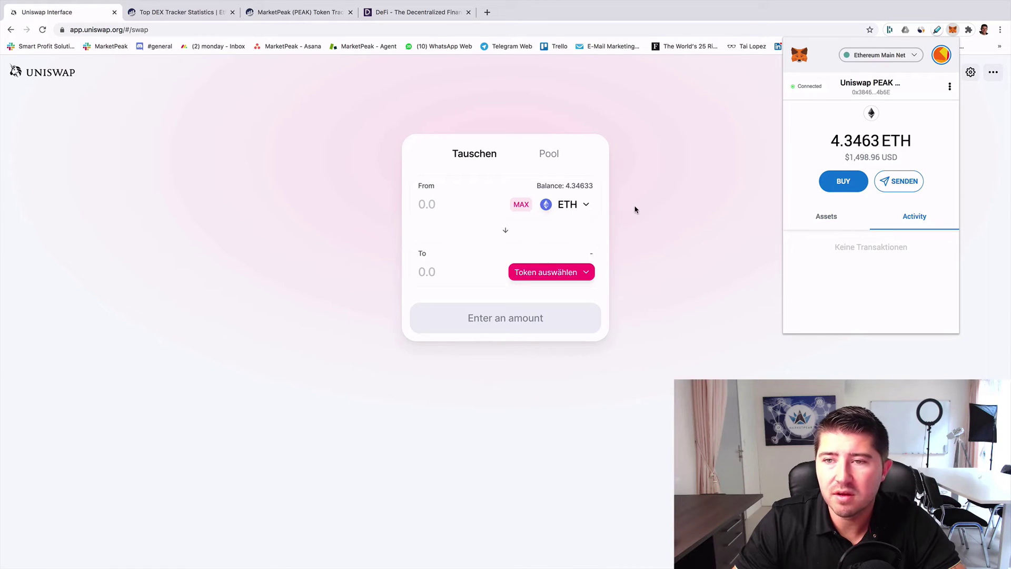
left_click(684, 195)
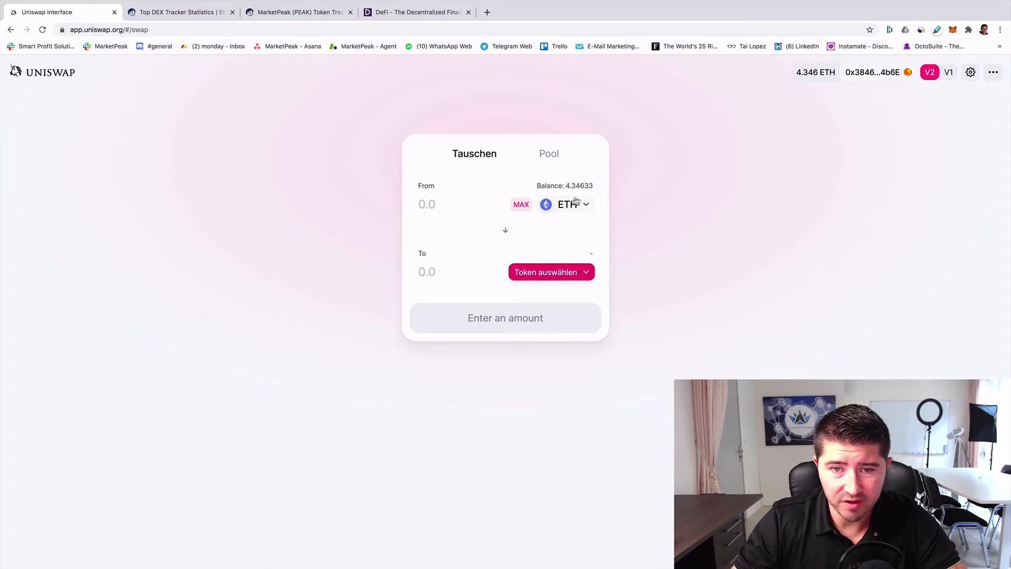
- Enter 0.1 ETH to sell and pick USDT as the token to receive
left_click(427, 204)
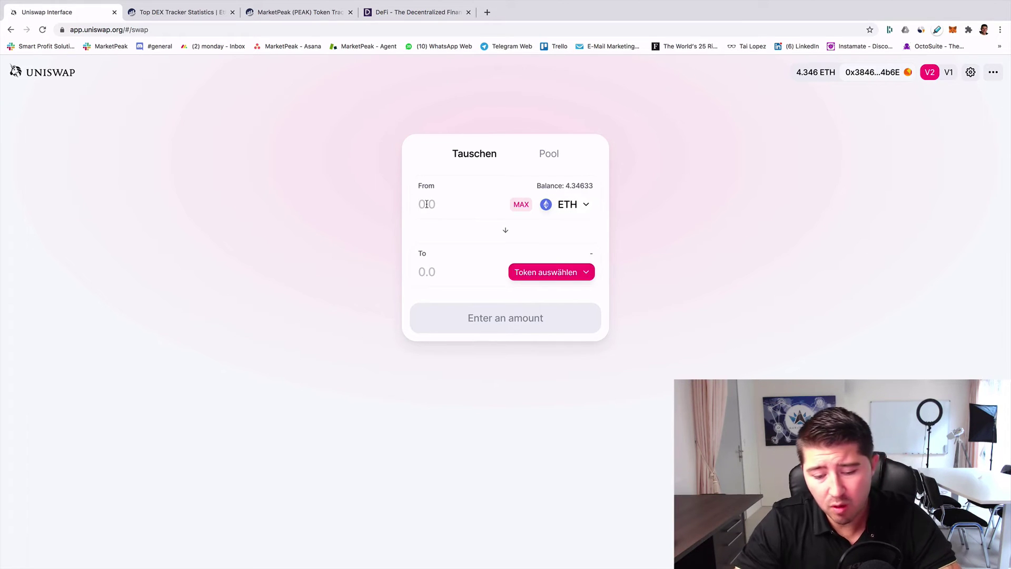
type("0.1")
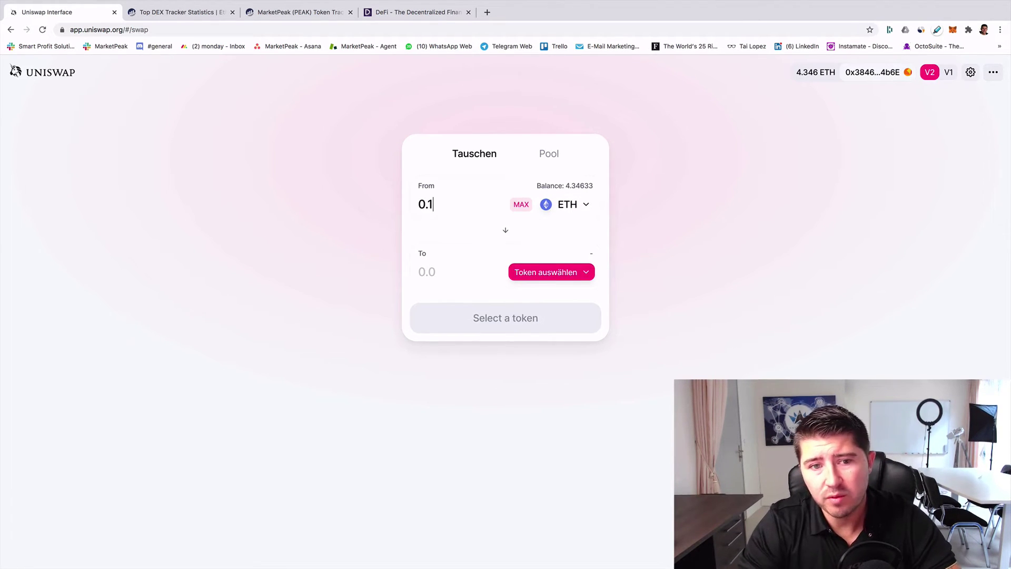
left_click(583, 273)
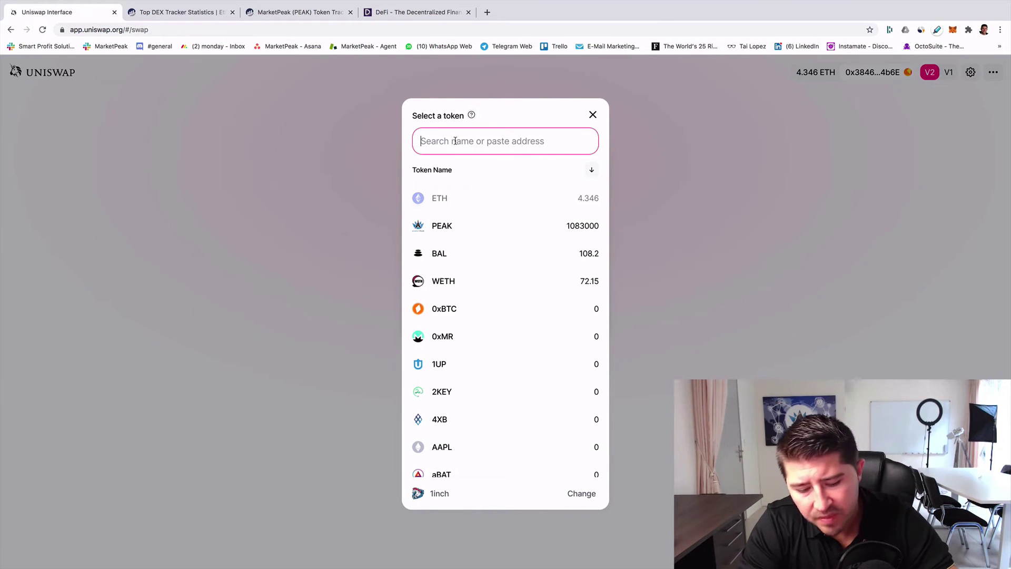
type("usdt")
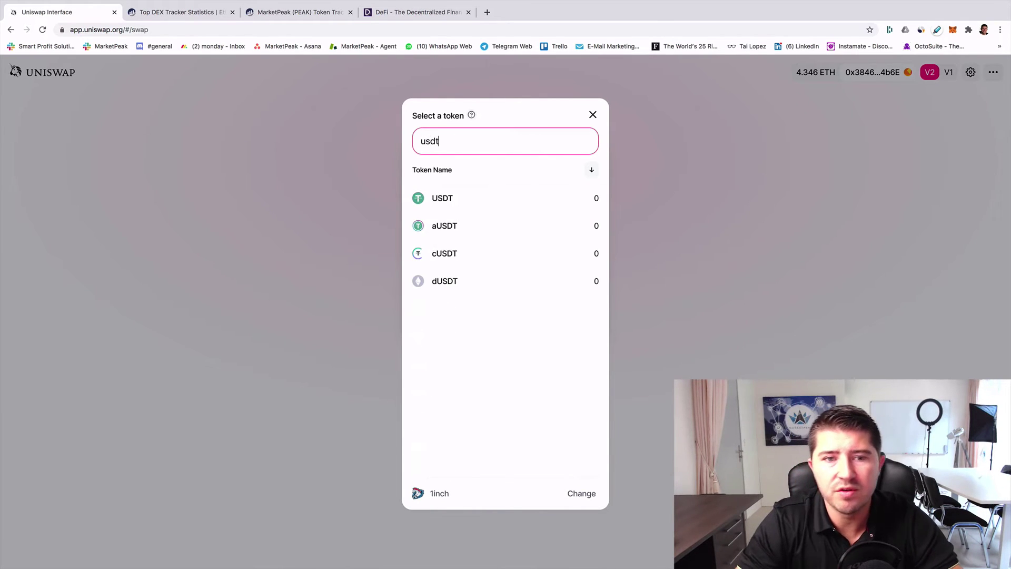
left_click(452, 199)
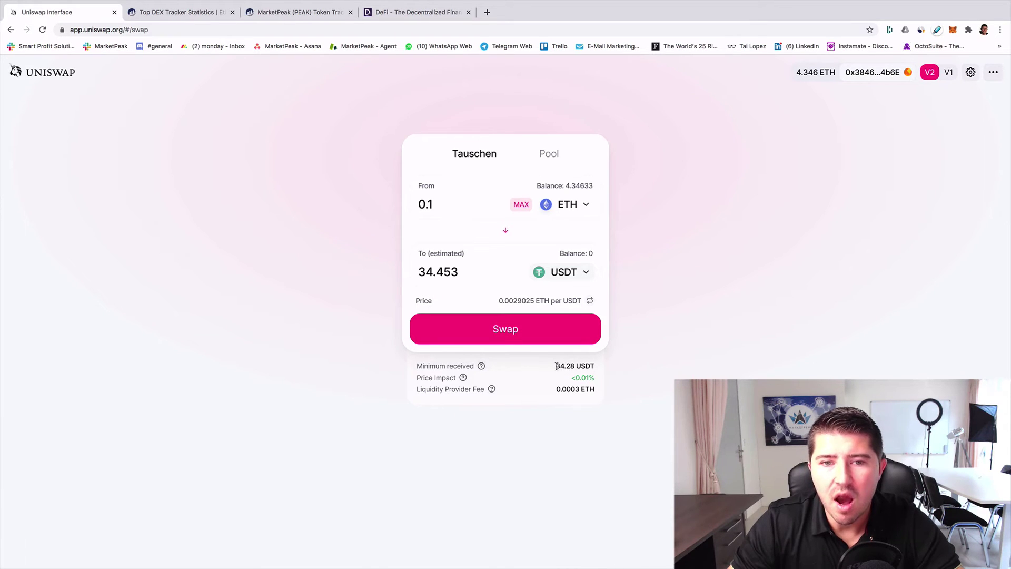
left_click_drag(556, 366, 571, 367)
left_click(574, 366)
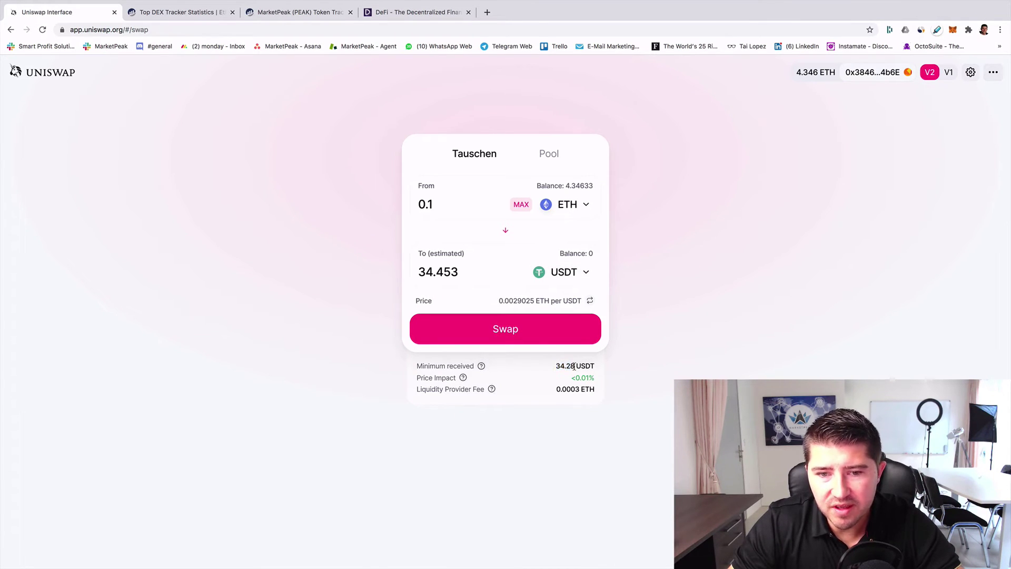
left_click_drag(565, 366, 592, 365)
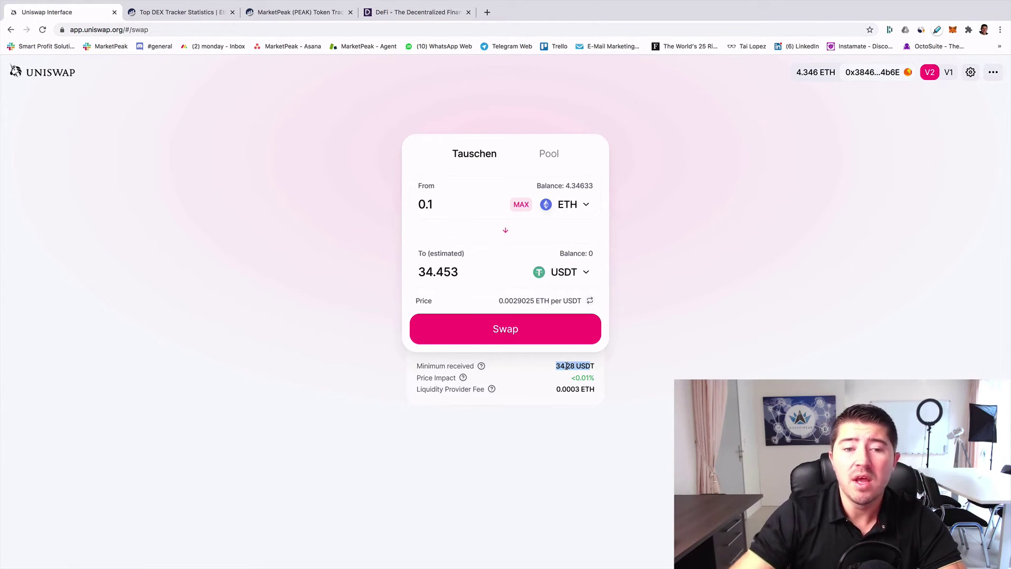
left_click_drag(552, 368, 586, 368)
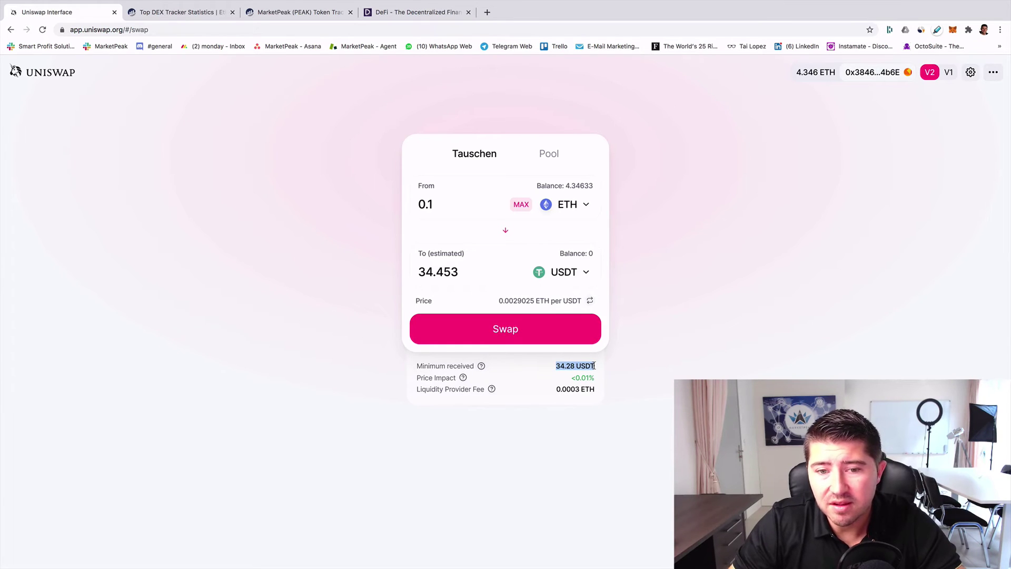
left_click(594, 366)
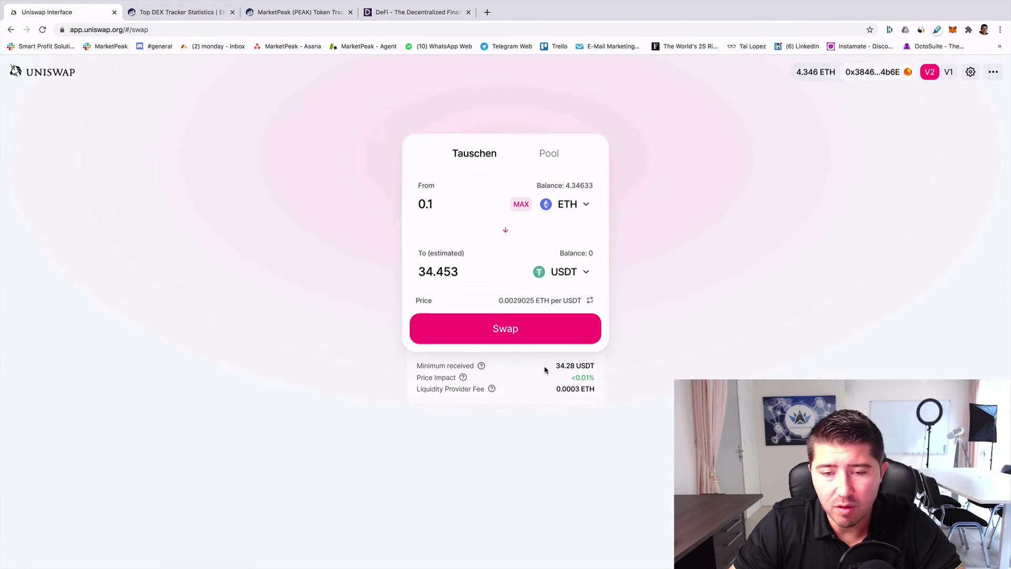
left_click_drag(424, 366, 471, 364)
left_click(526, 367)
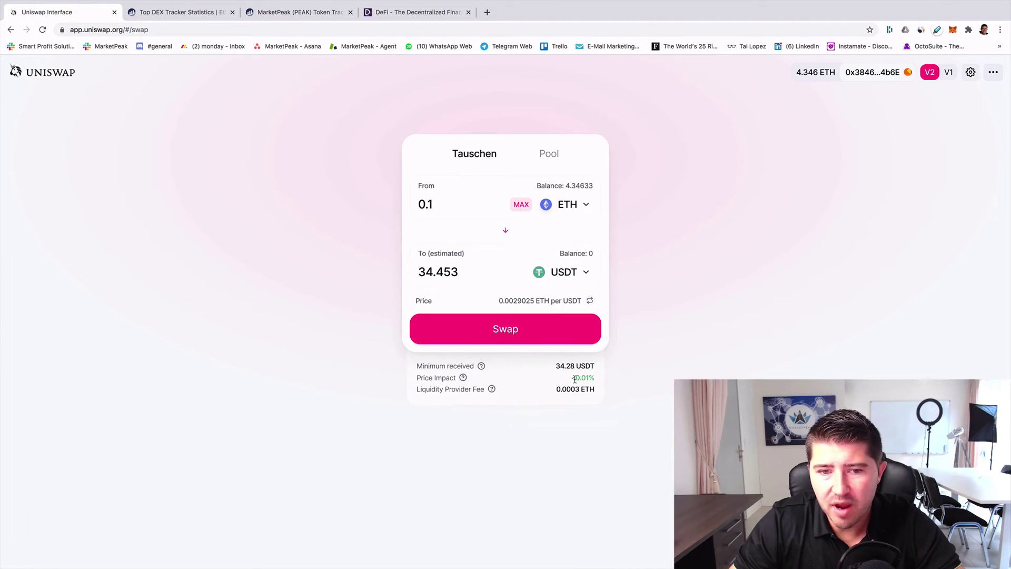
left_click_drag(573, 378, 595, 378)
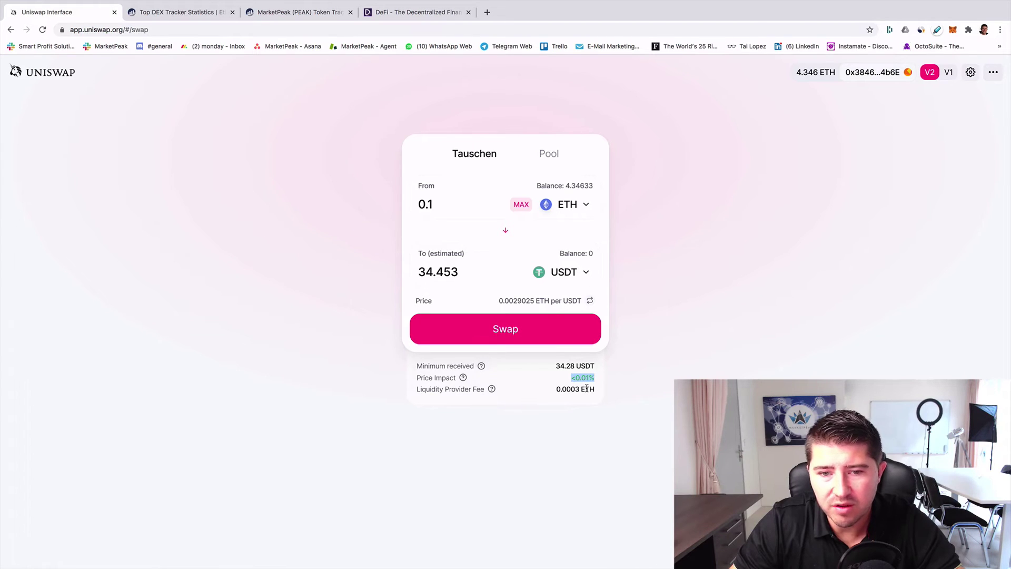
left_click(586, 389)
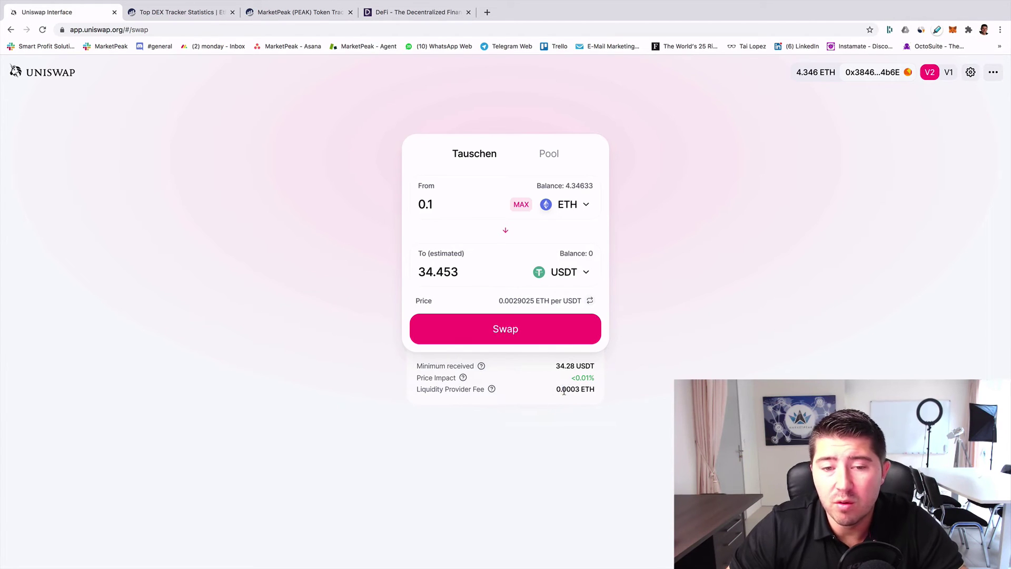
left_click_drag(563, 390, 584, 390)
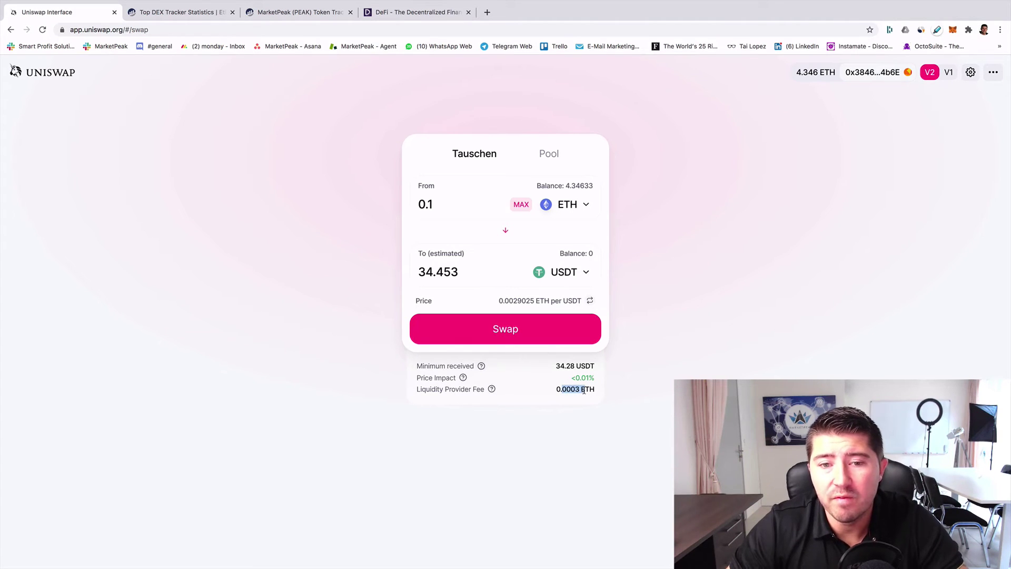
left_click(653, 350)
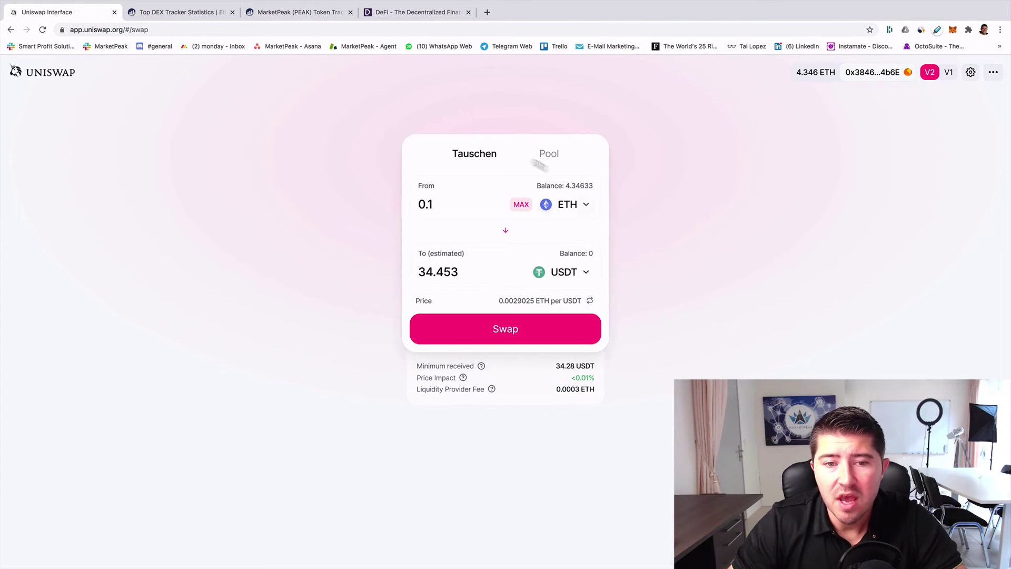
- Review the 0.1 ETH to USDT swap and accept the updated price
left_click(508, 332)
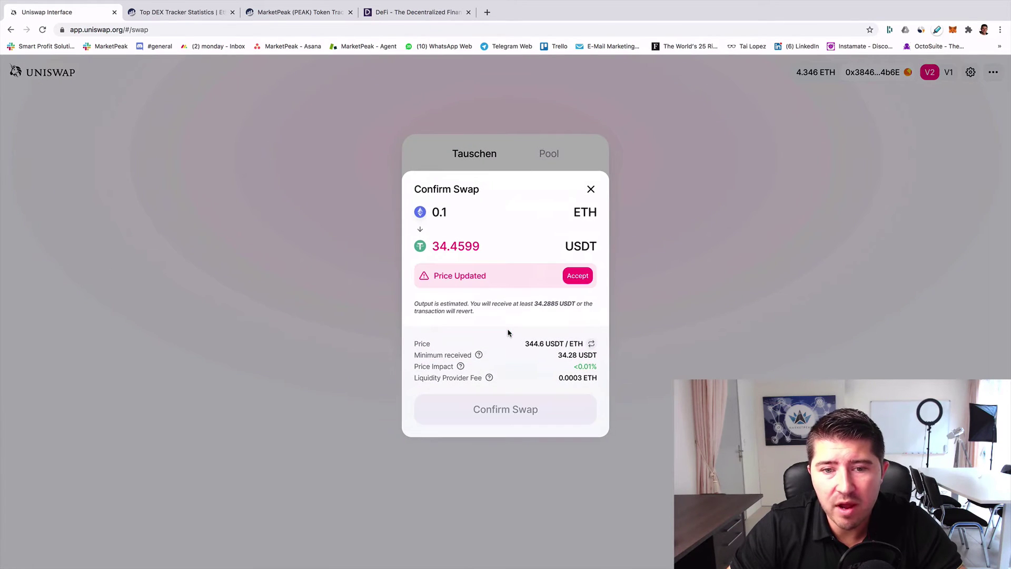
left_click(579, 280)
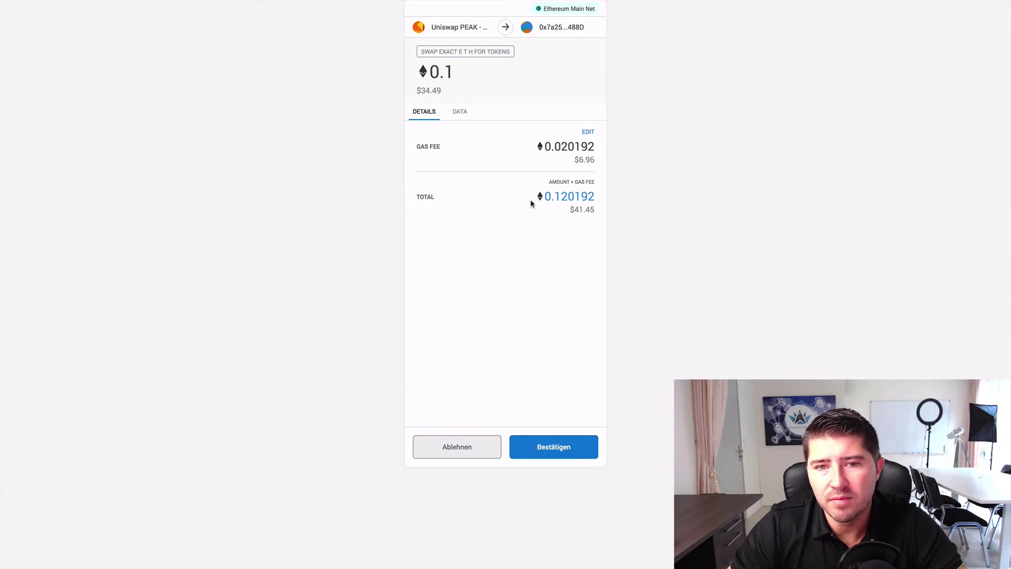
- Approve the 0.1 ETH swap in the wallet and bring up the account's recent transactions
left_click(554, 447)
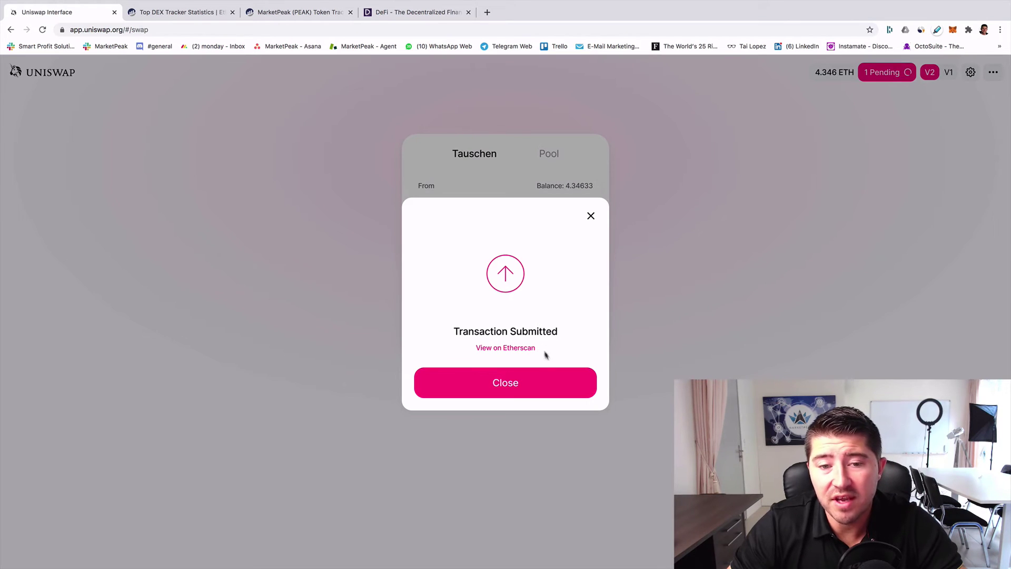
left_click(510, 387)
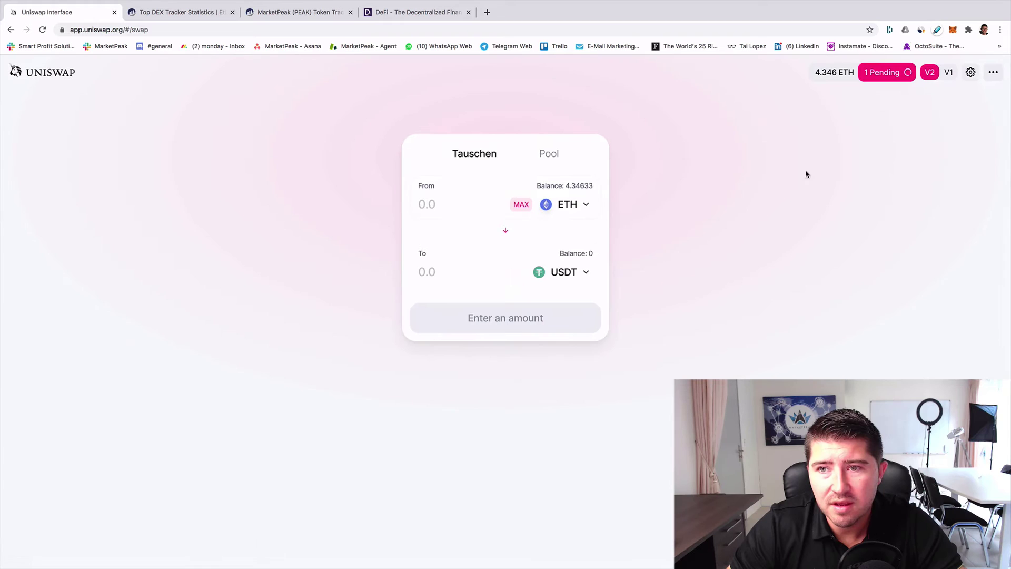
left_click(883, 74)
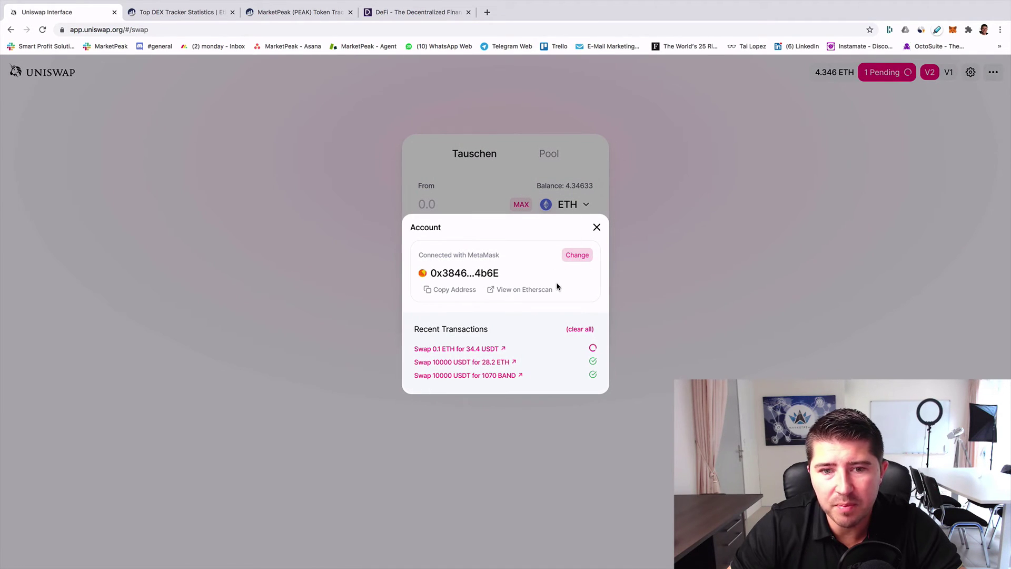
- Inspect the pending swap transaction on Etherscan, then close Uniswap's recent-transactions overview
left_click(490, 291)
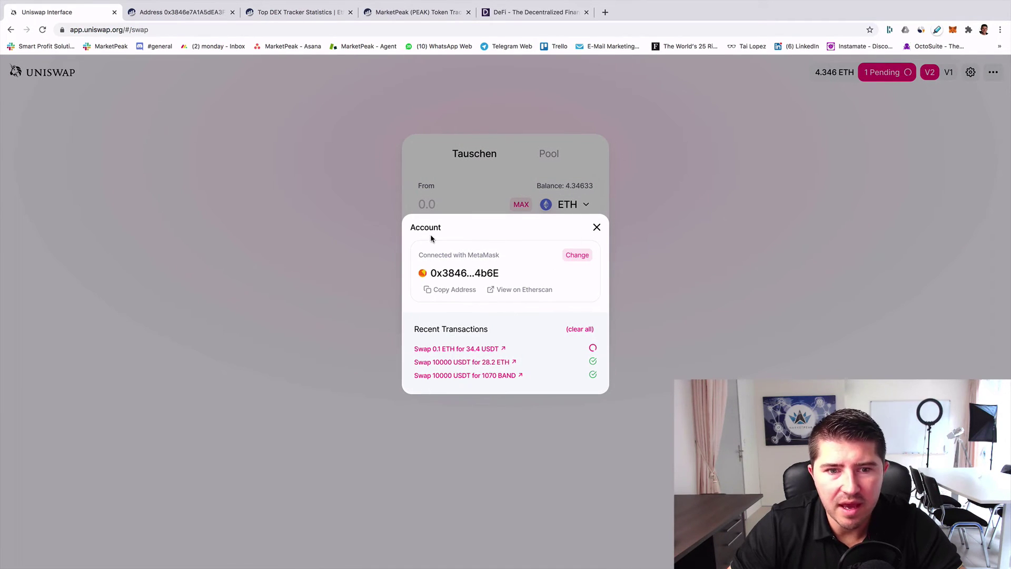
left_click(459, 350)
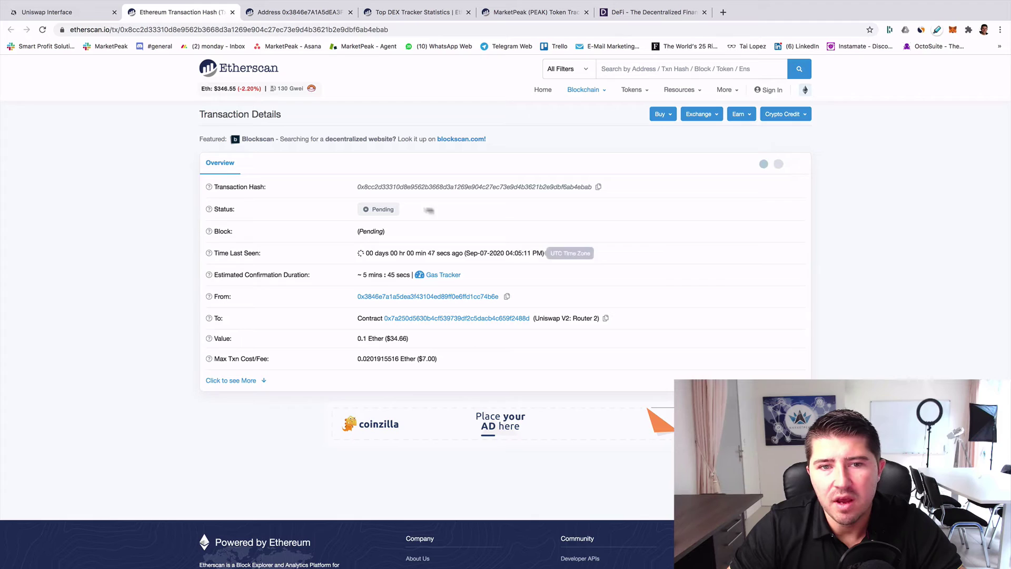
left_click(75, 15)
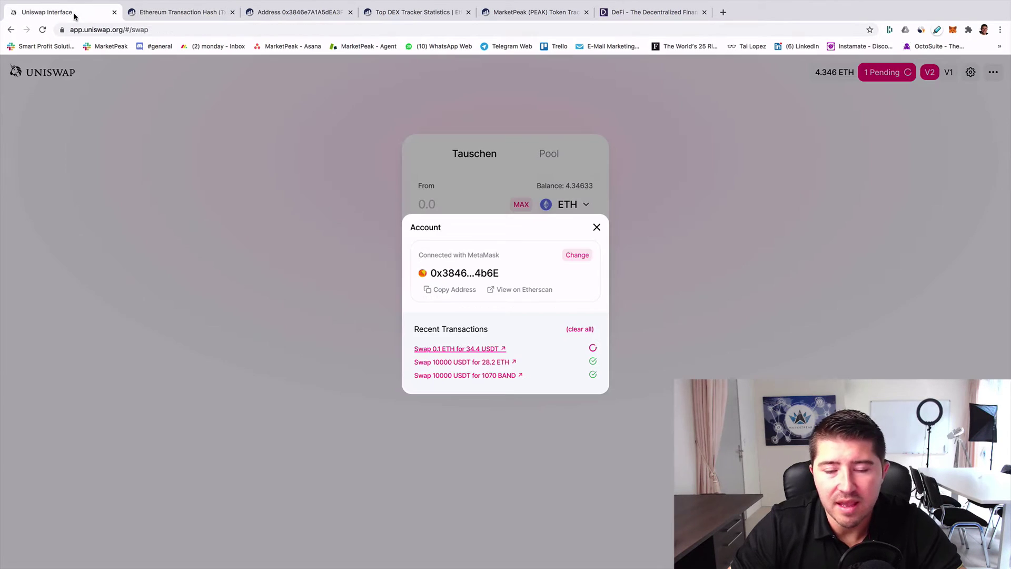
left_click(597, 228)
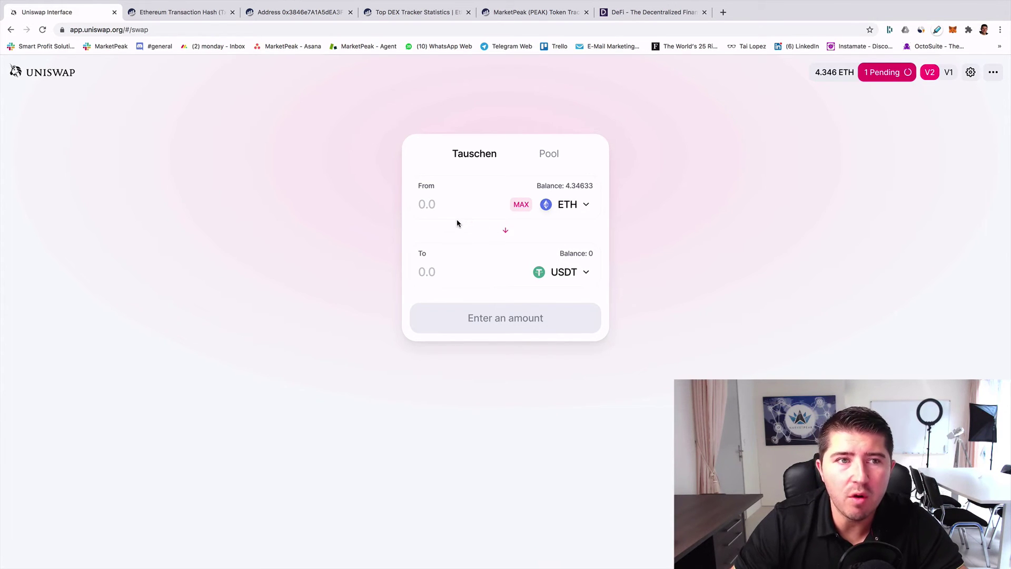
- Enter 0.1 ETH to swap and browse the list of tokens to receive
left_click(444, 204)
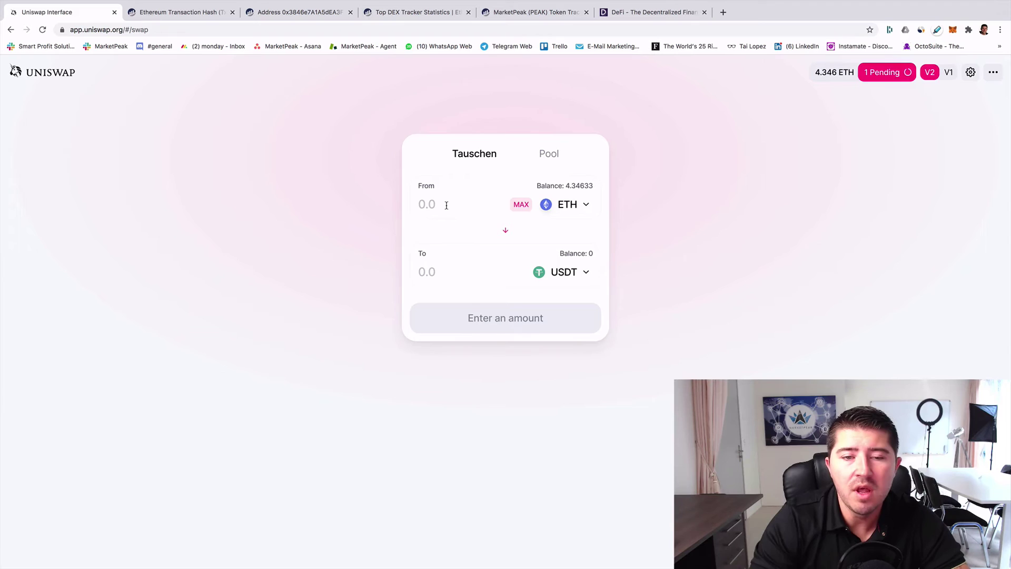
type("0.1")
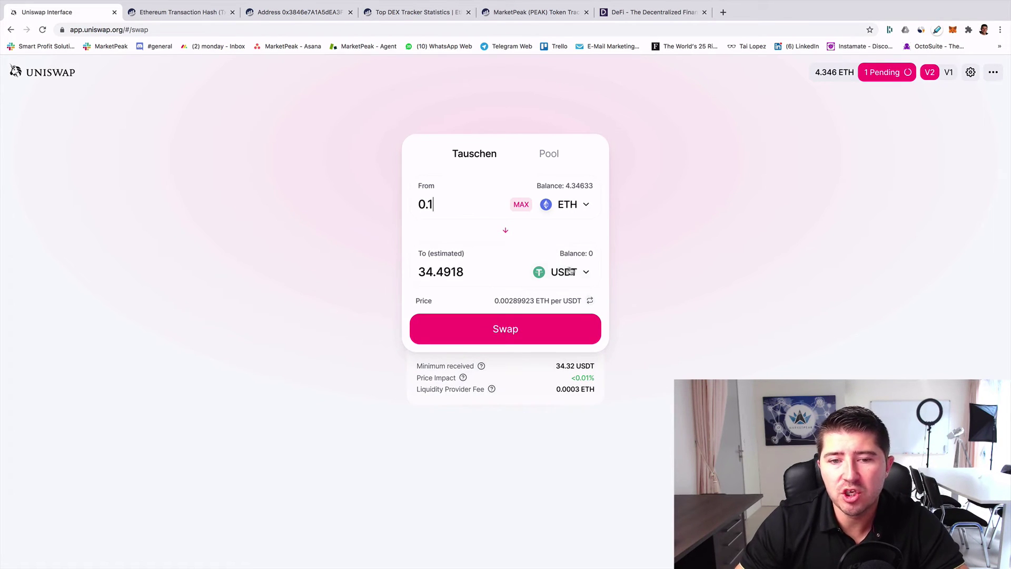
left_click(577, 272)
scroll(521, 327, "down", 10)
scroll(518, 357, "up", 10)
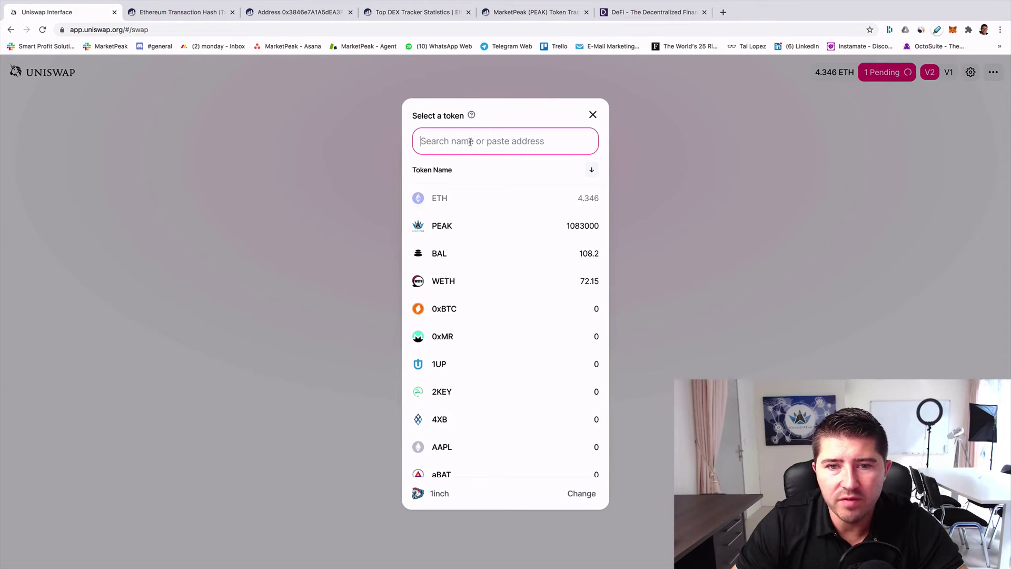
- Copy PEAK's contract address from Etherscan, paste it into the token search and select PEAK
left_click(516, 37)
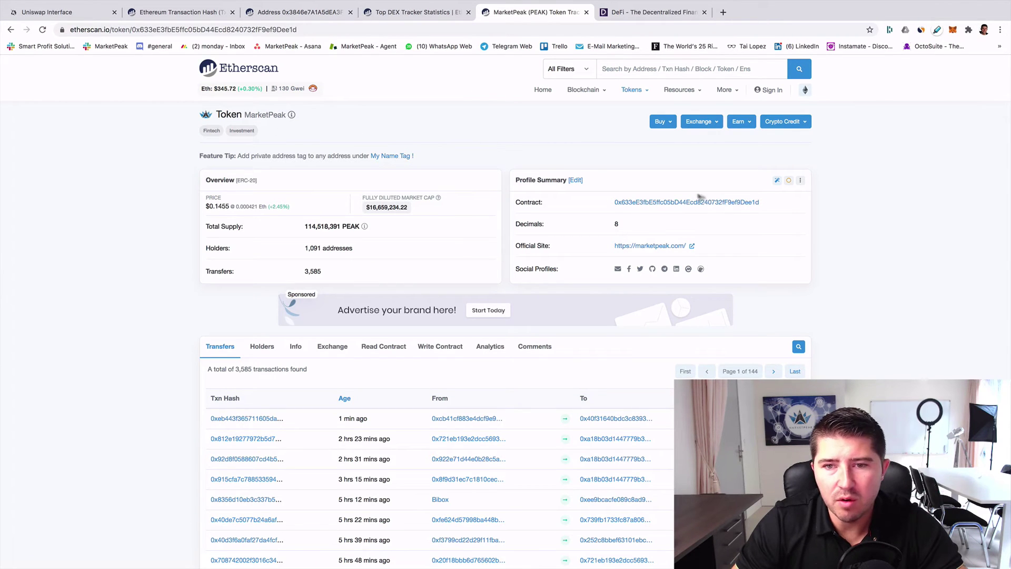
left_click(766, 204)
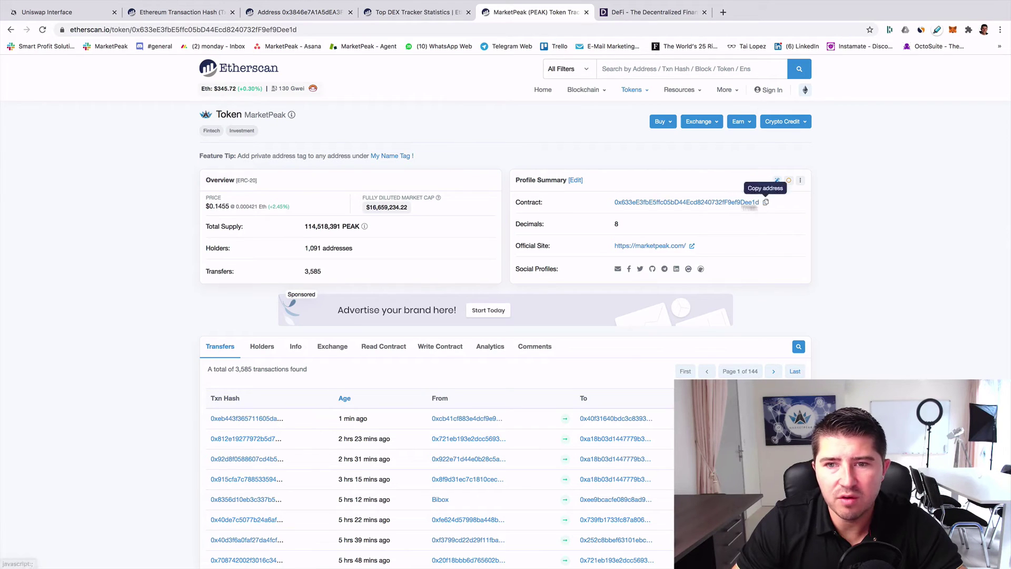
left_click(58, 12)
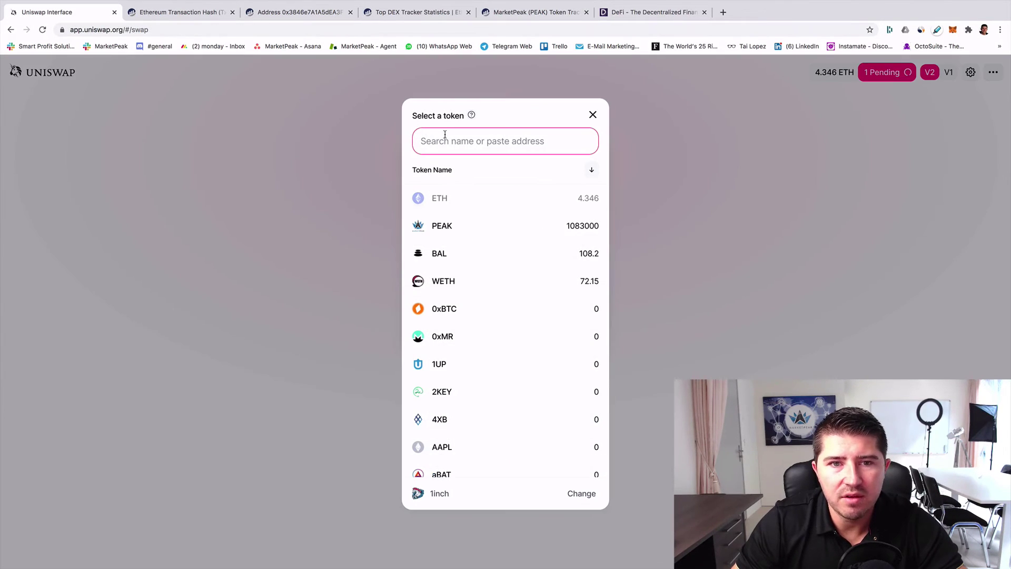
key("super+v")
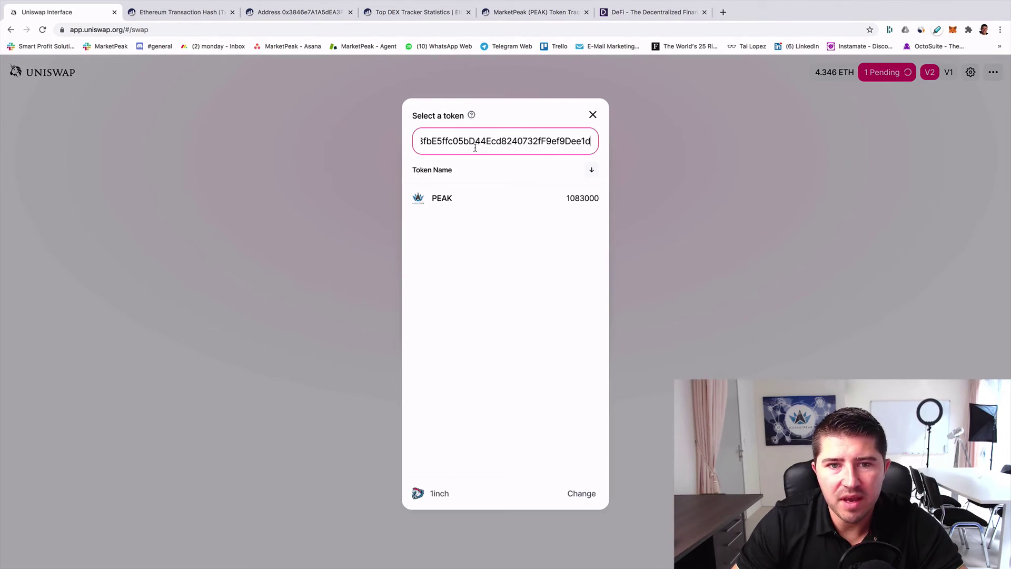
left_click(473, 199)
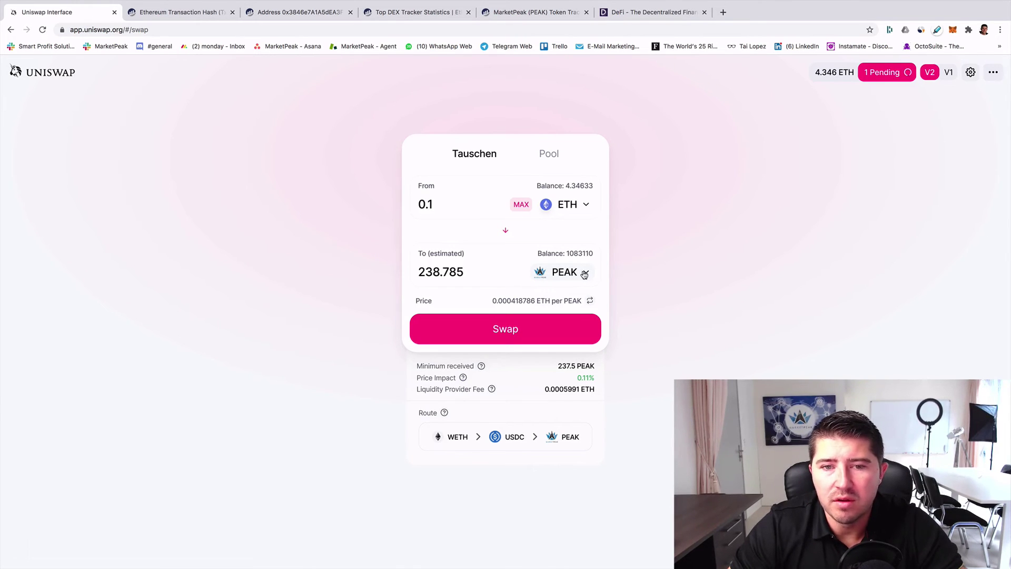
left_click(584, 274)
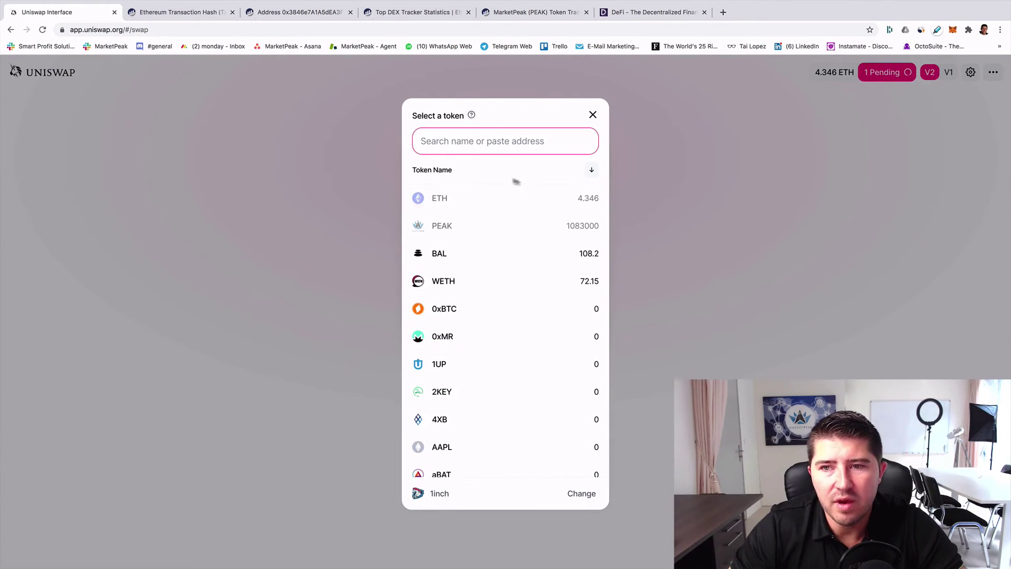
left_click(681, 187)
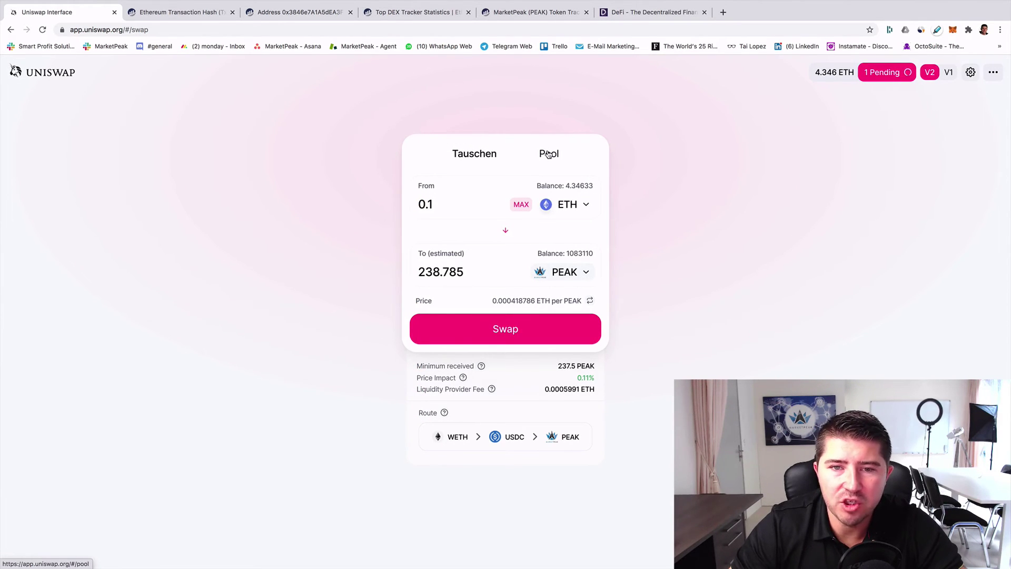
- Go to the Pool section and start adding liquidity with ETH as the first token
left_click(548, 154)
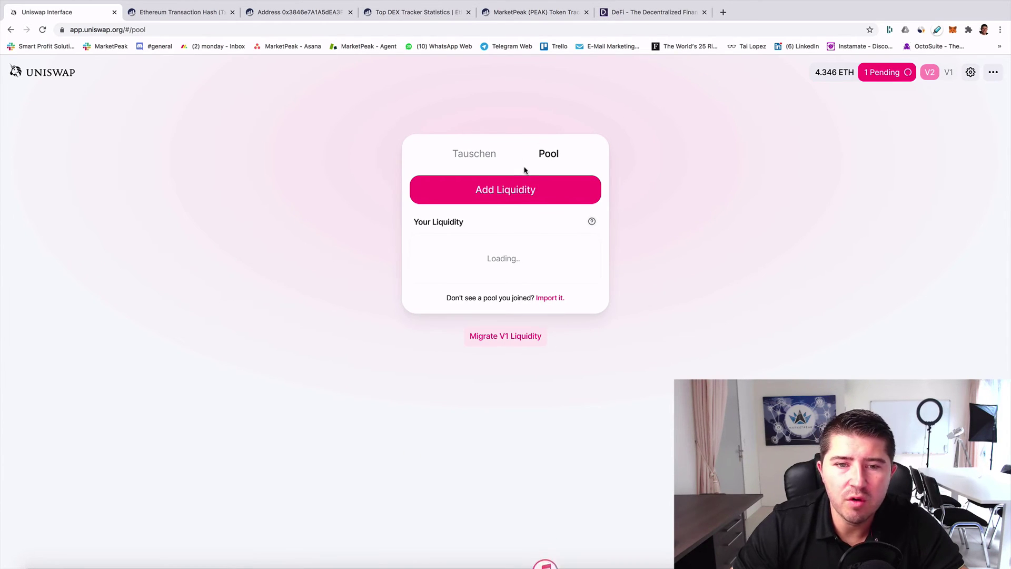
left_click(512, 199)
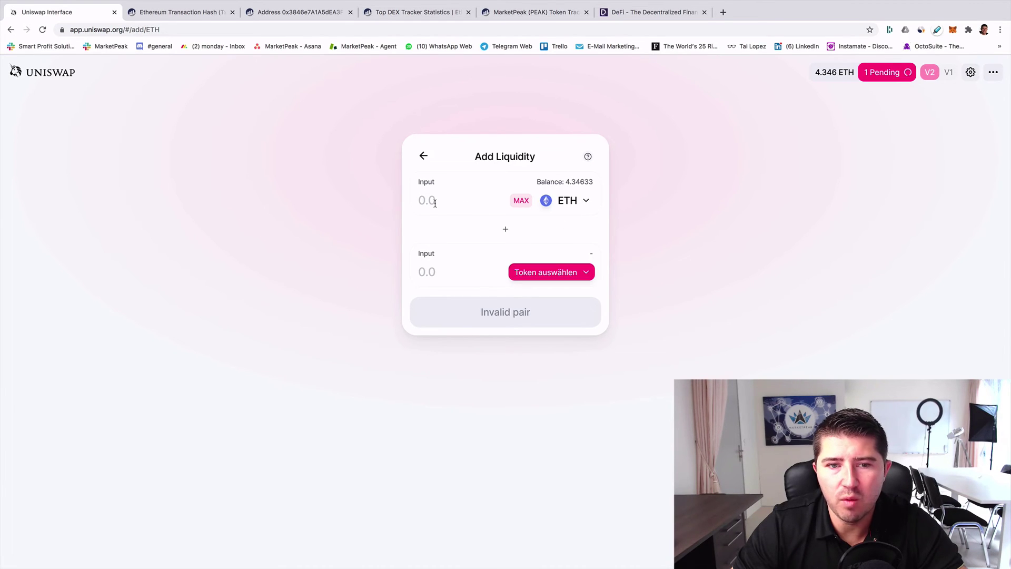
- Pair ETH with USDT and deposit 1 ETH, matched by about 347.58 USDT
left_click(586, 273)
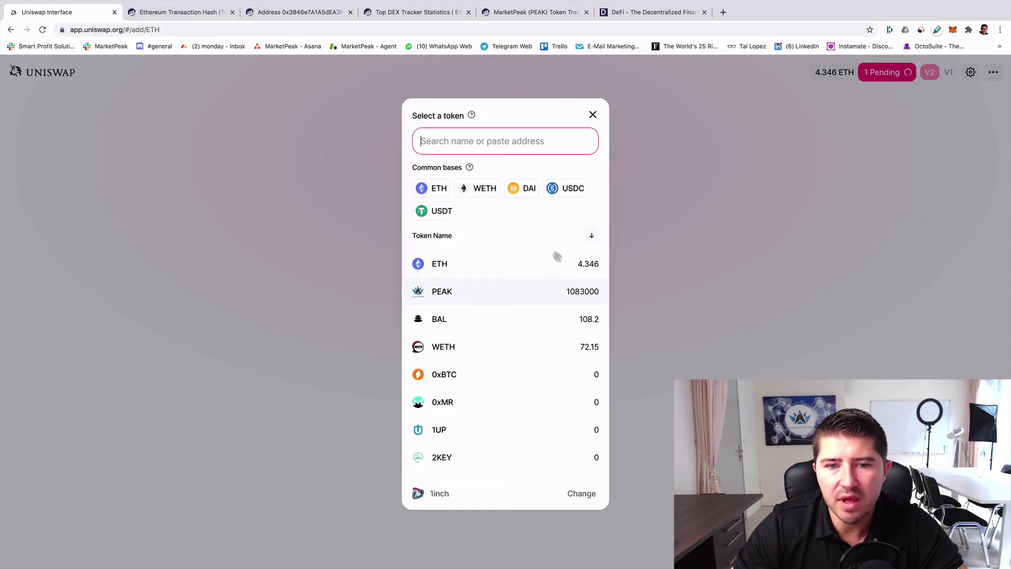
left_click(430, 214)
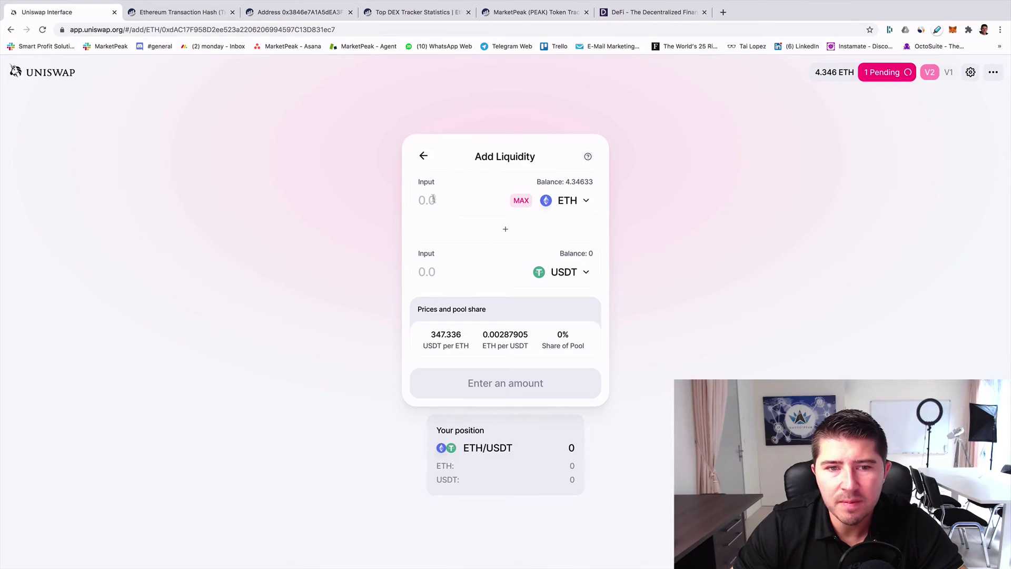
left_click(441, 201)
type("1")
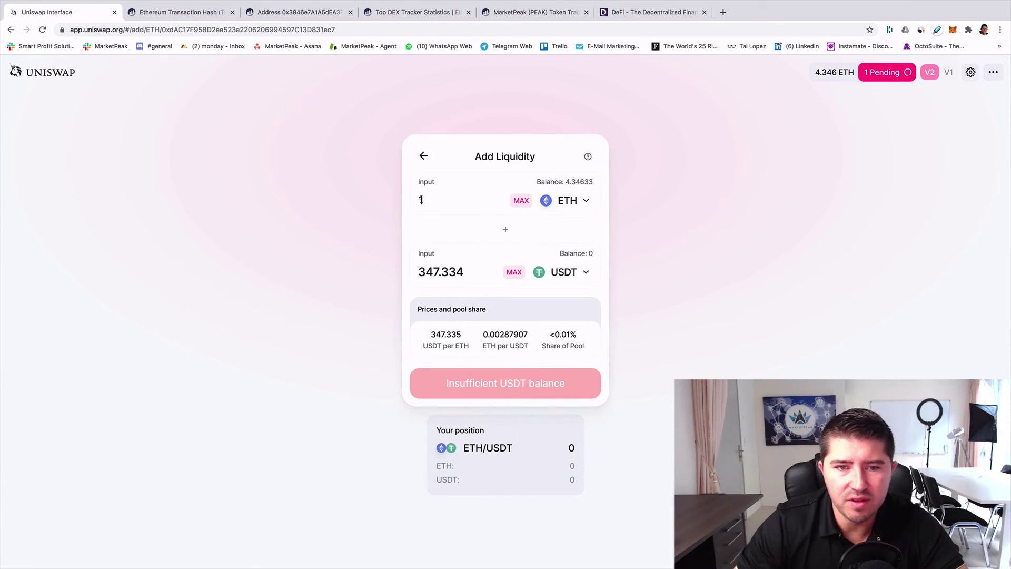
key("BackSpace")
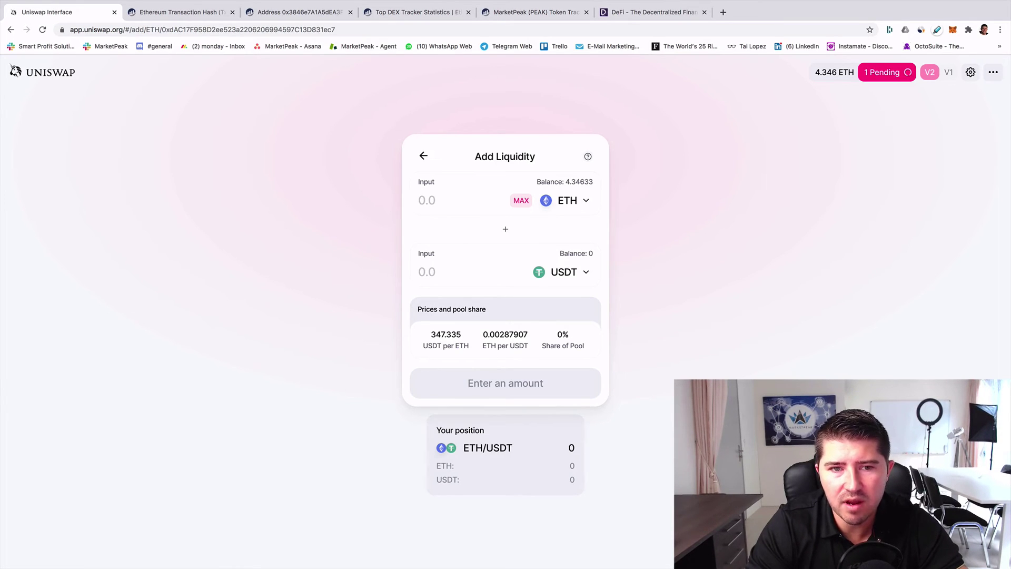
type("1")
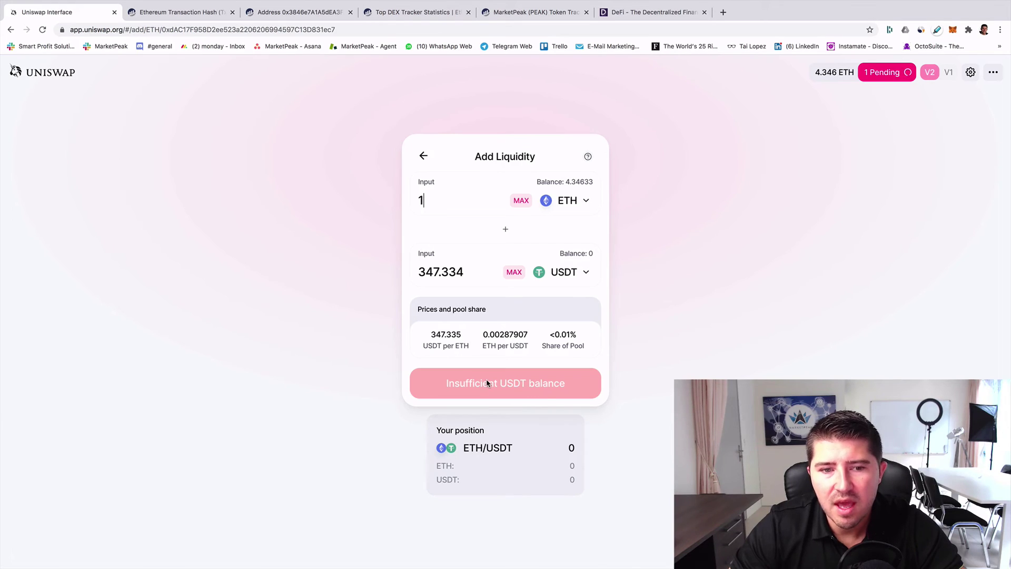
left_click_drag(553, 337, 589, 337)
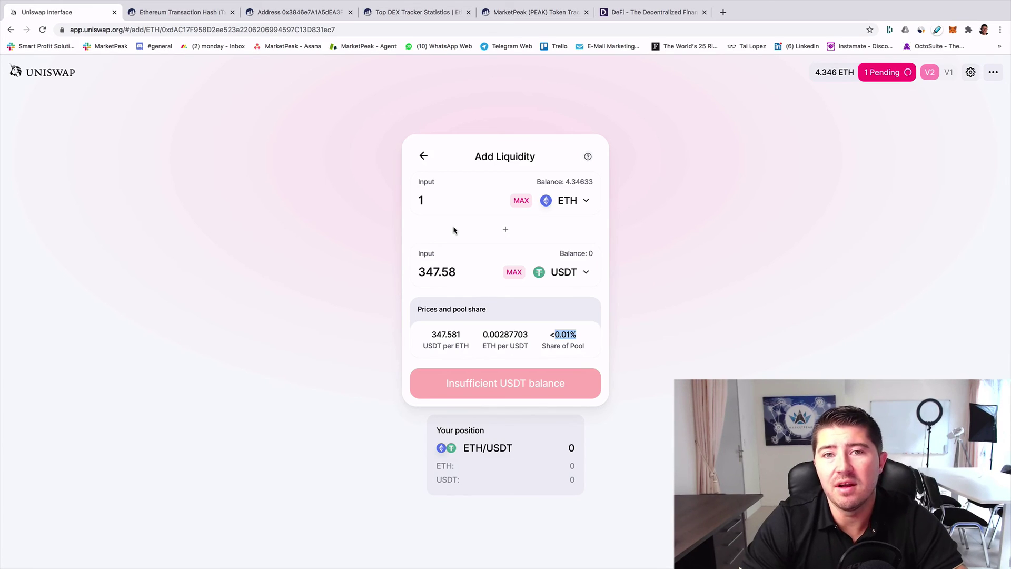
- Leave the Add Liquidity form and browse DeFi Pulse's rankings and $7.75B TVL chart
left_click(423, 157)
left_click(651, 20)
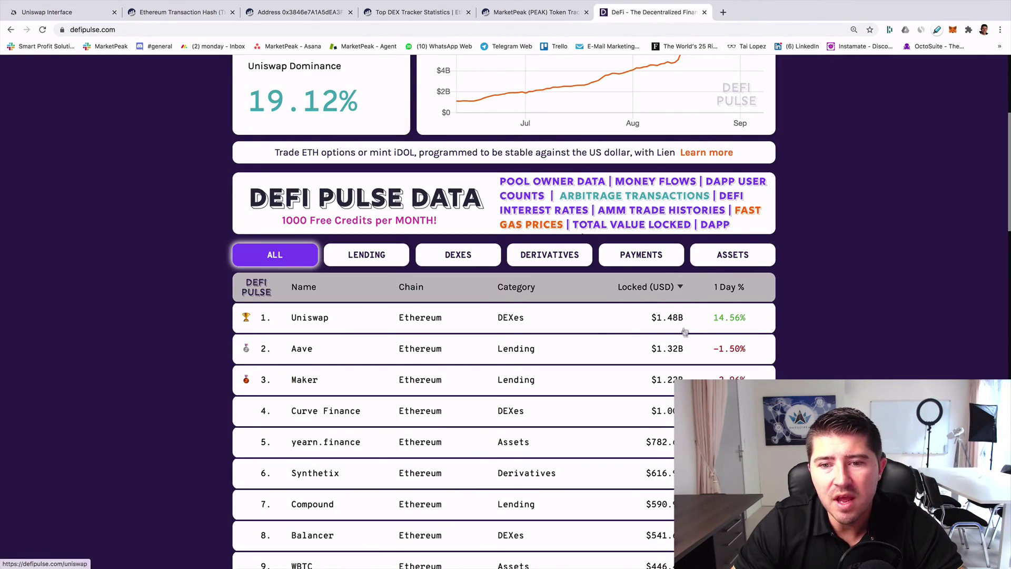
scroll(685, 343, "down", 2)
scroll(685, 343, "up", 4)
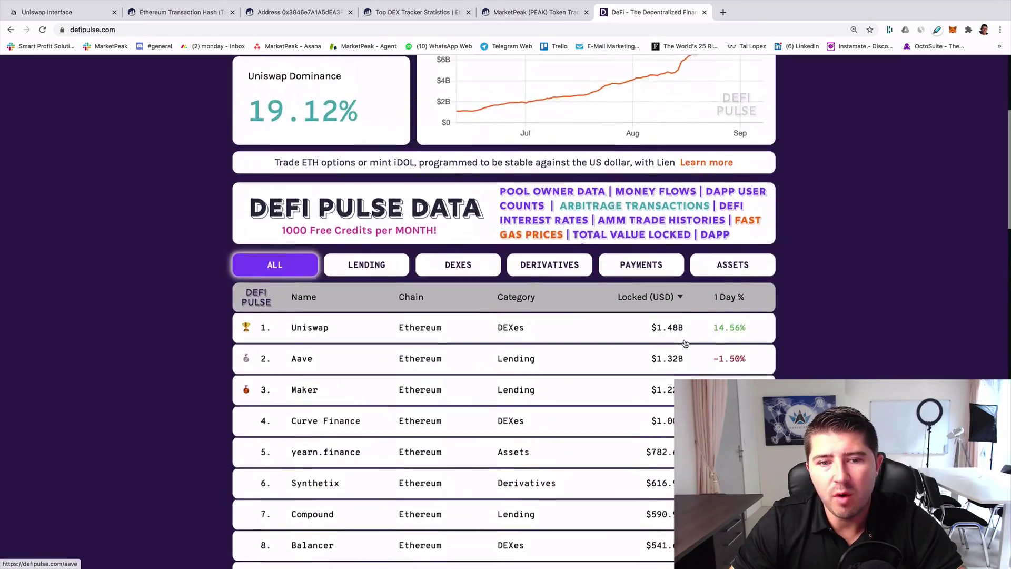
scroll(685, 343, "up", 1)
scroll(685, 344, "down", 1)
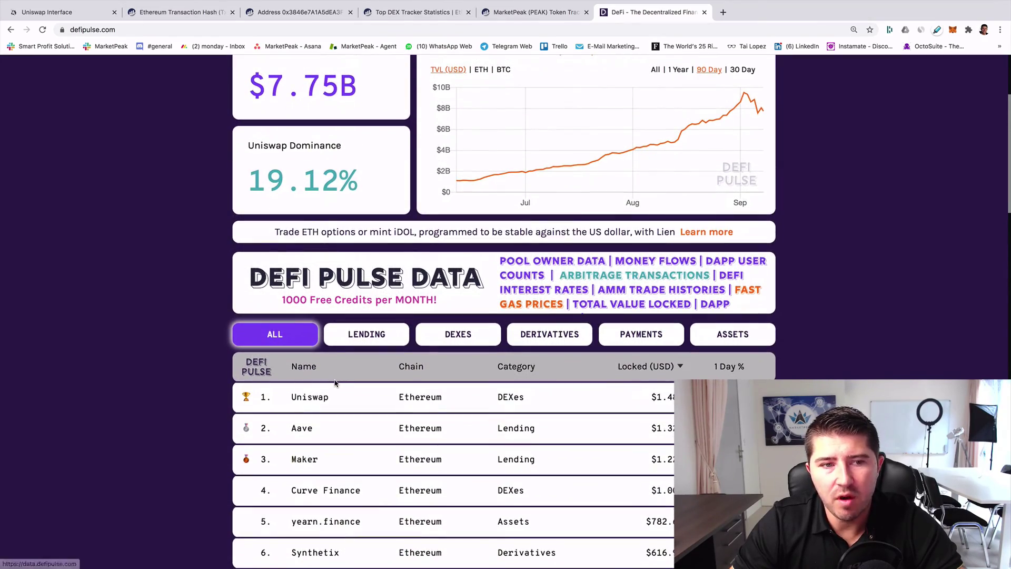
scroll(329, 380, "up", 2)
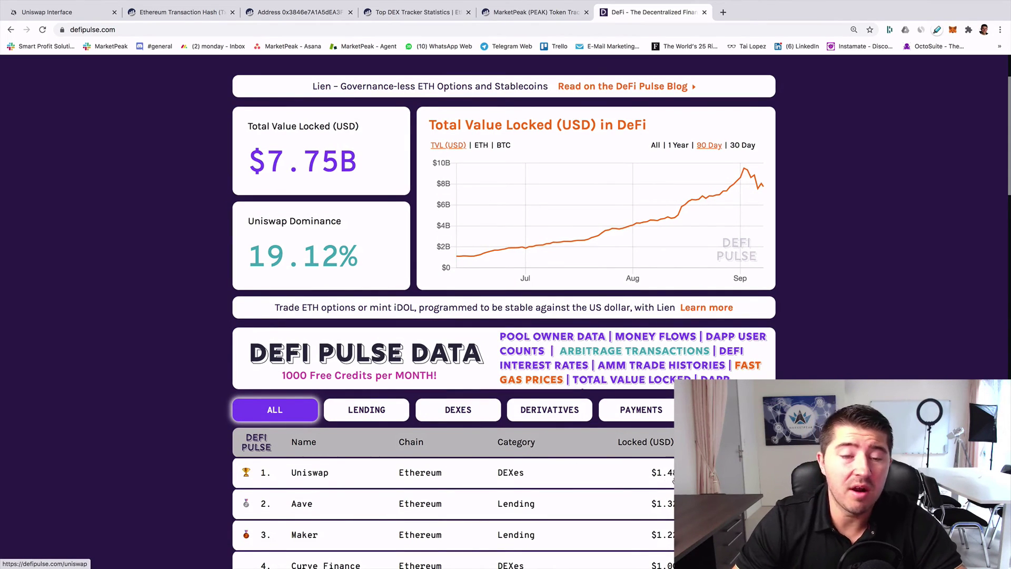
scroll(673, 481, "down", 6)
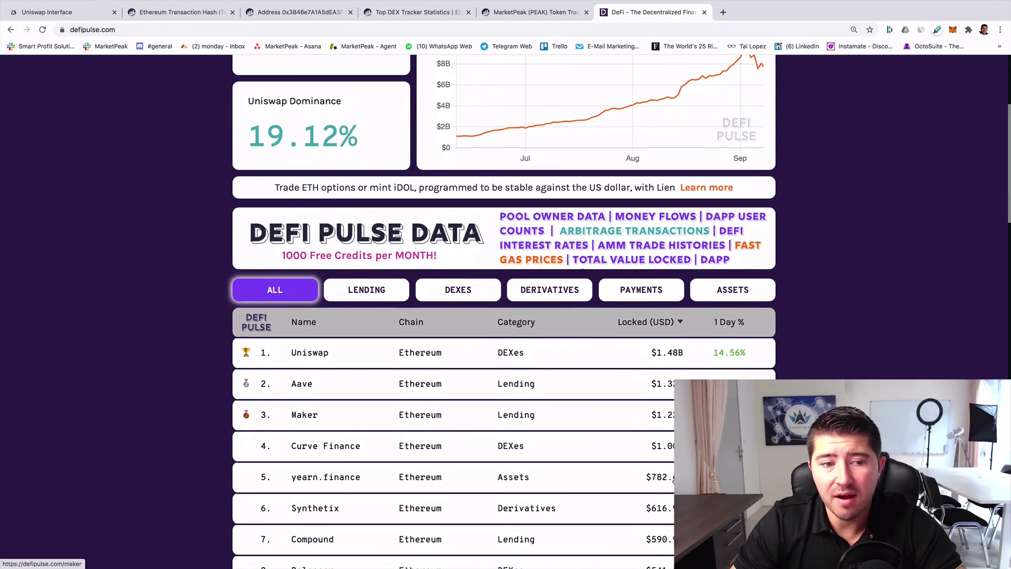
scroll(673, 480, "up", 3)
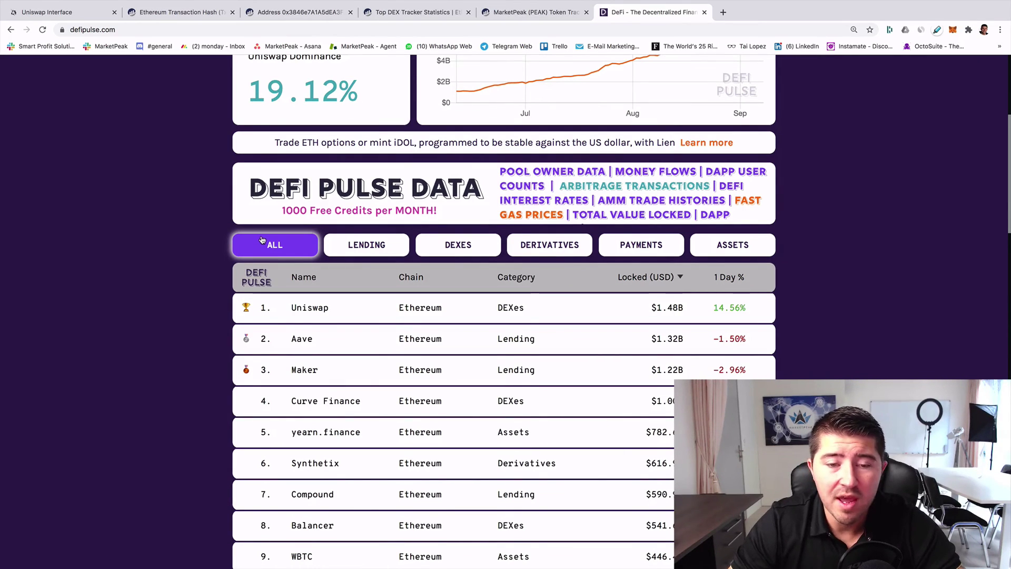
scroll(290, 258, "up", 4)
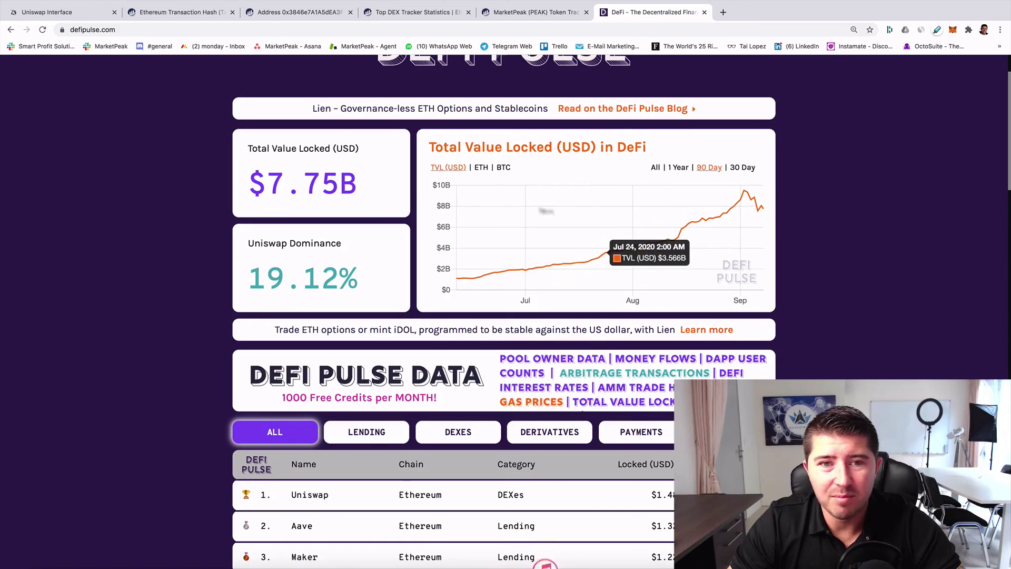
- Return to the Uniswap Tauschen form with ETH as the pay token and no receiving token
left_click(53, 13)
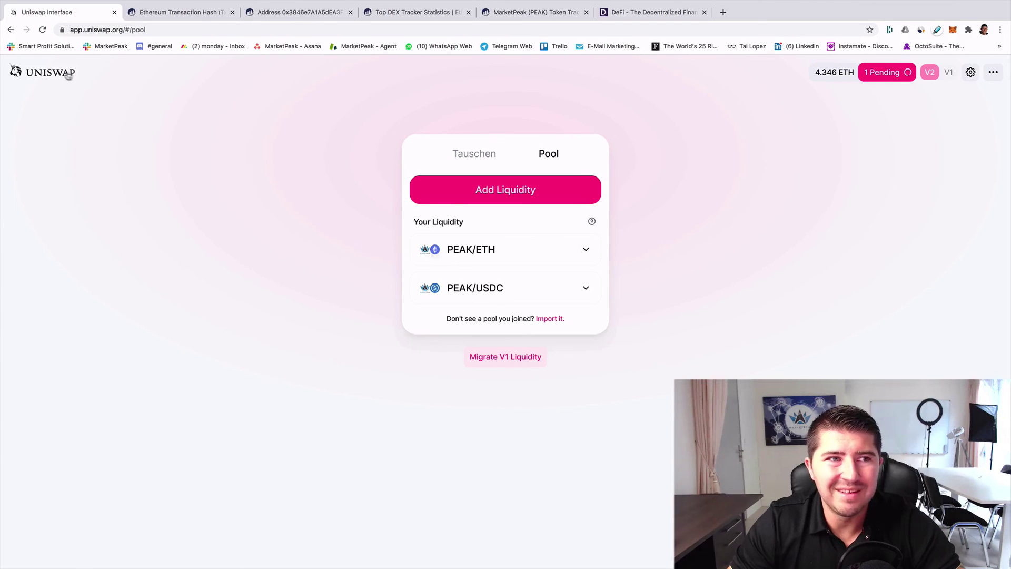
left_click(478, 158)
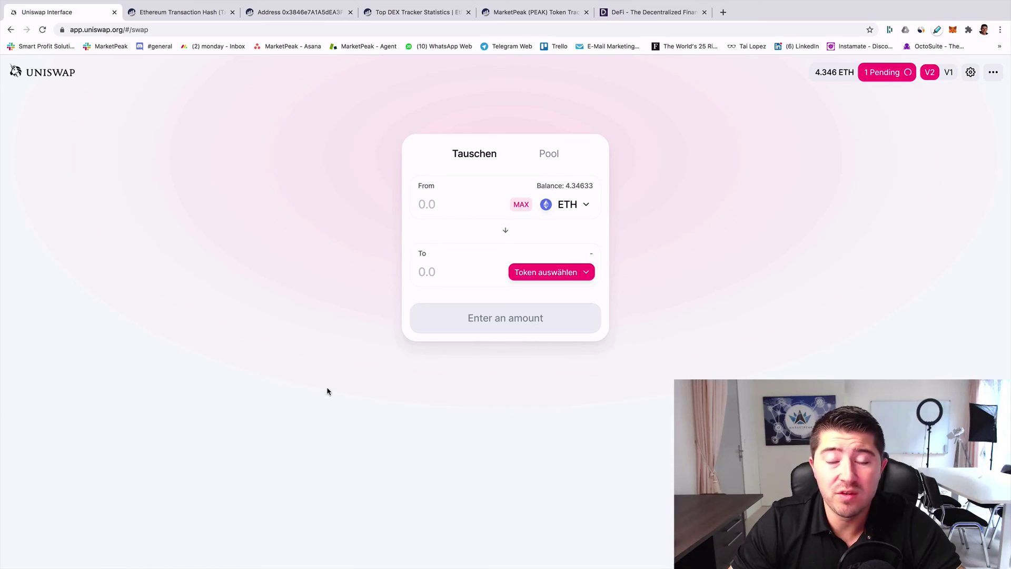